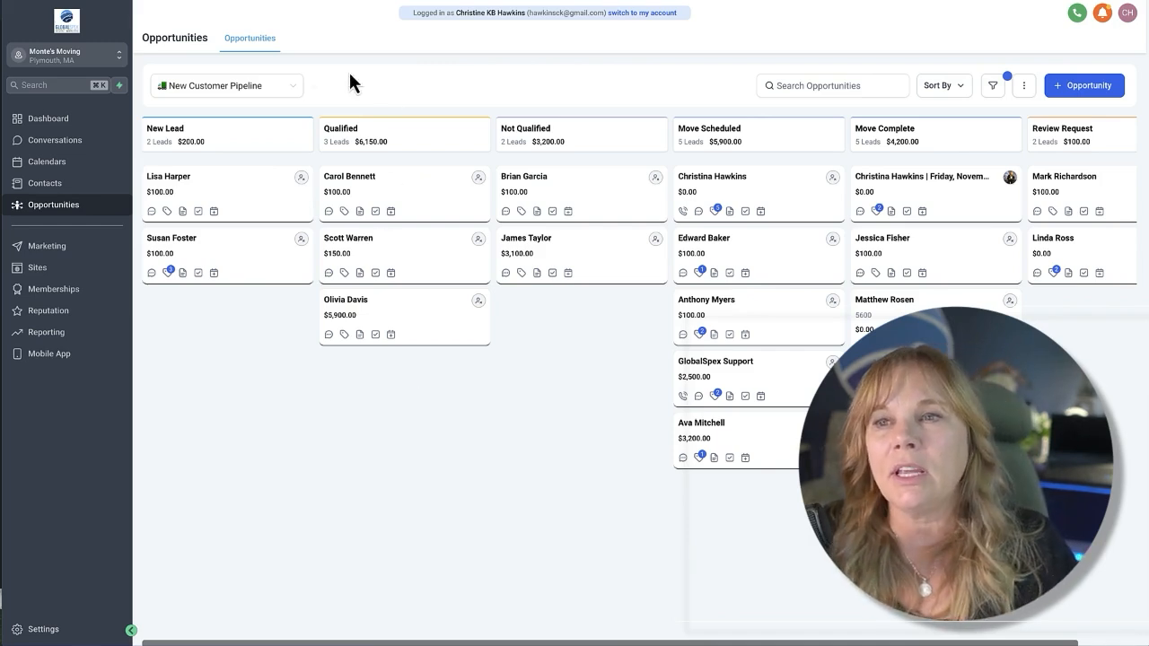
click(275, 92)
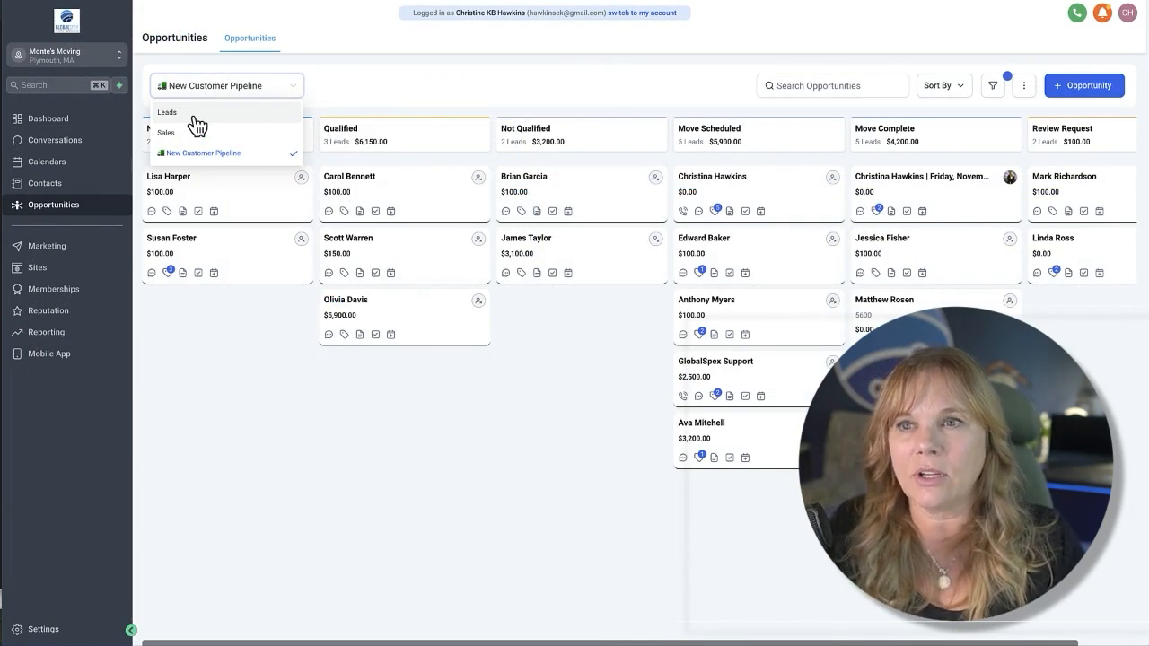
click(415, 103)
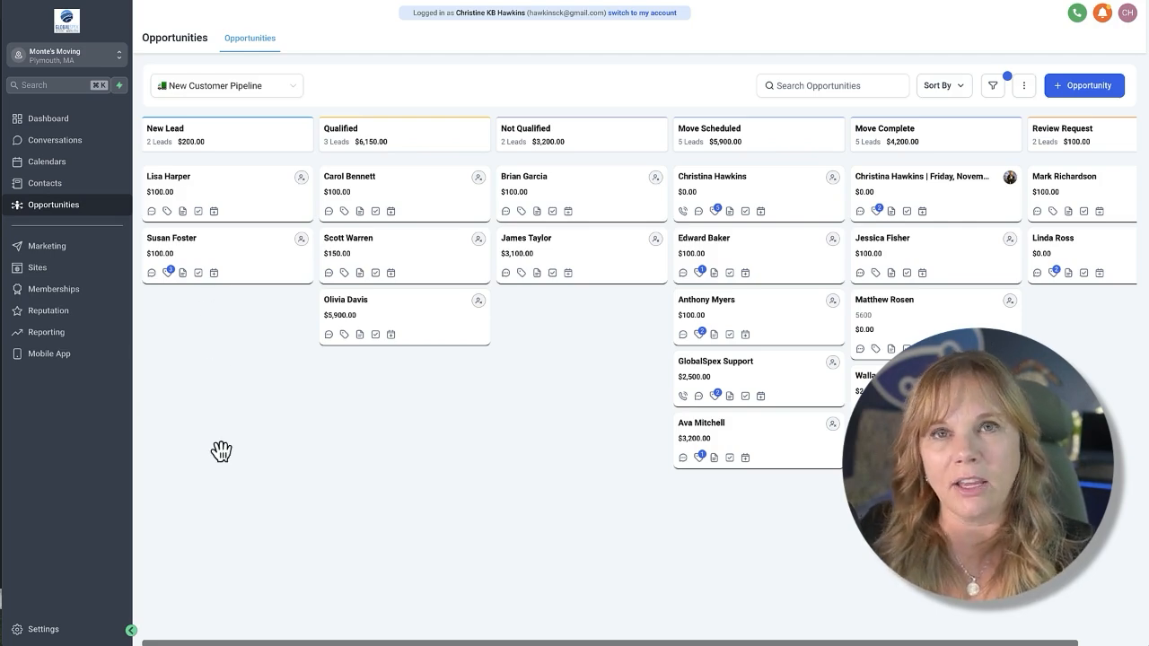
mouse_move(236, 192)
mouse_down()
mouse_move(359, 141)
mouse_move(405, 192)
mouse_move(586, 158)
mouse_move(601, 210)
mouse_move(297, 162)
mouse_move(250, 200)
mouse_up()
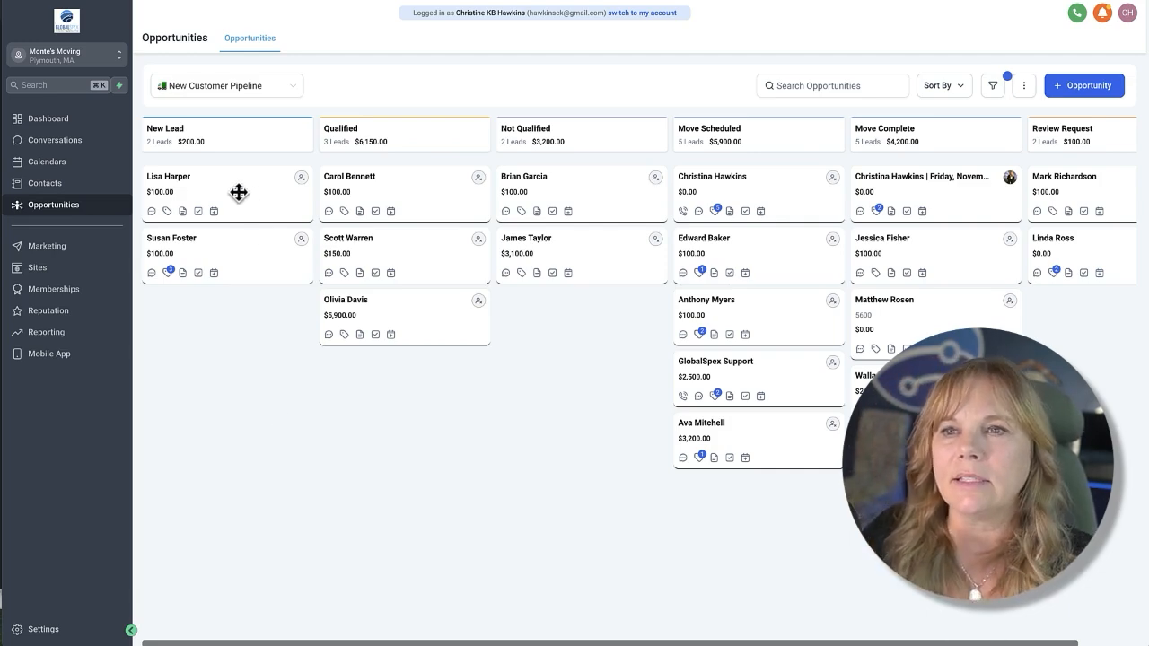
mouse_move(216, 200)
mouse_down()
mouse_move(221, 179)
mouse_move(218, 188)
mouse_up()
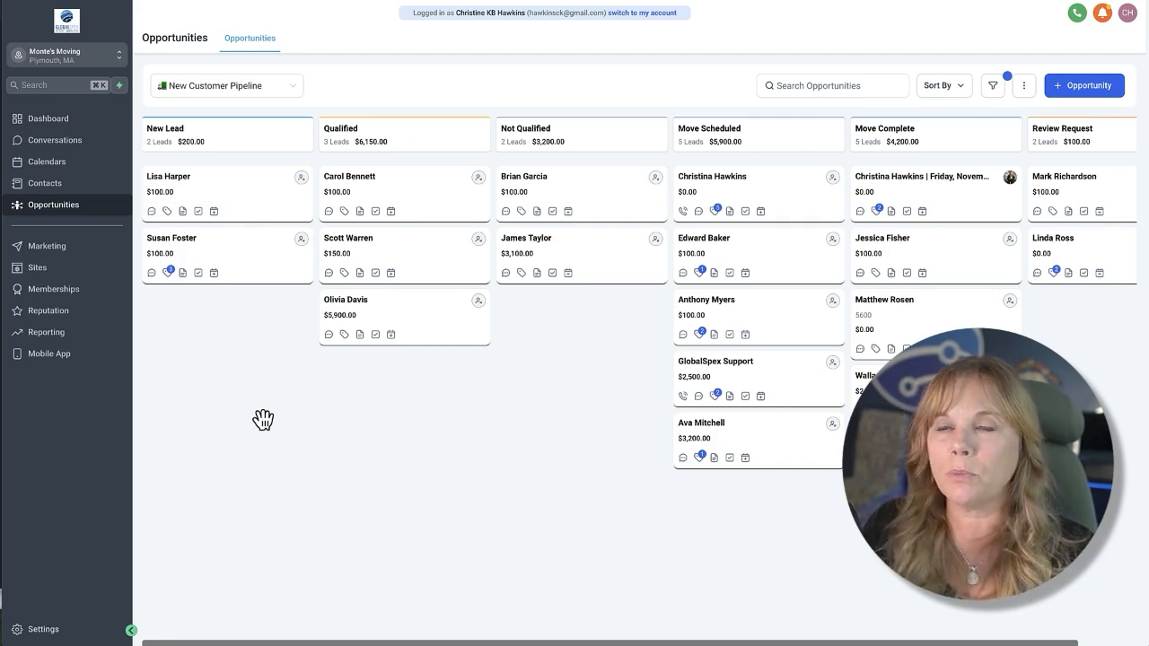
Add a new contact with only a phone number, save it and return to the opportunities board
click(68, 189)
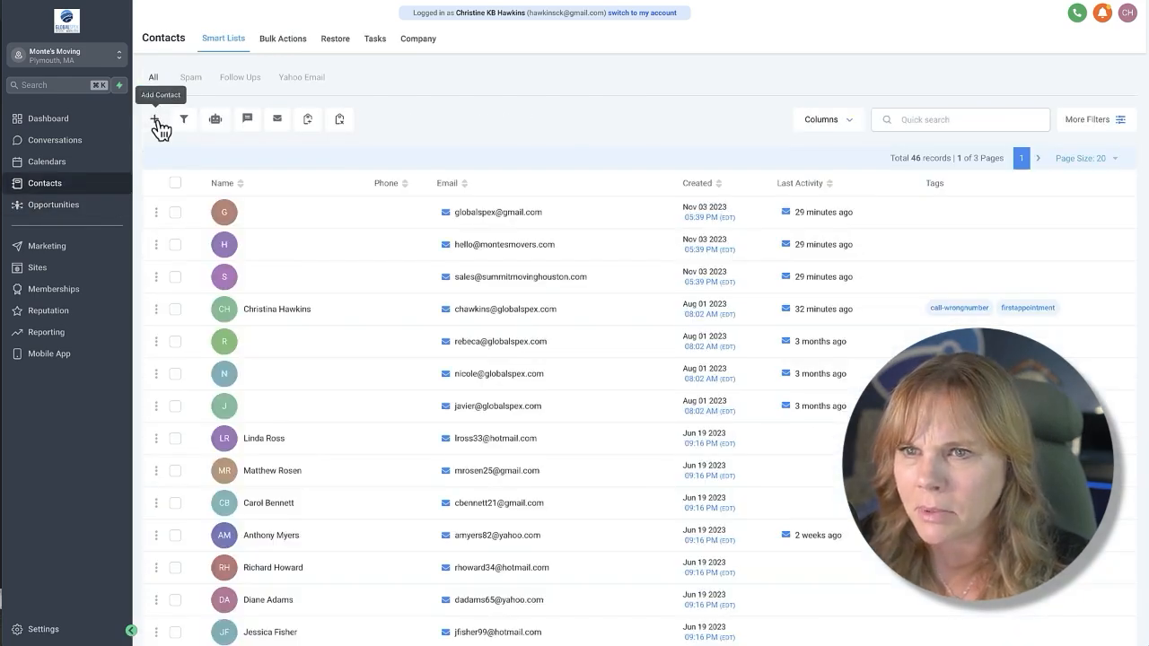
click(154, 119)
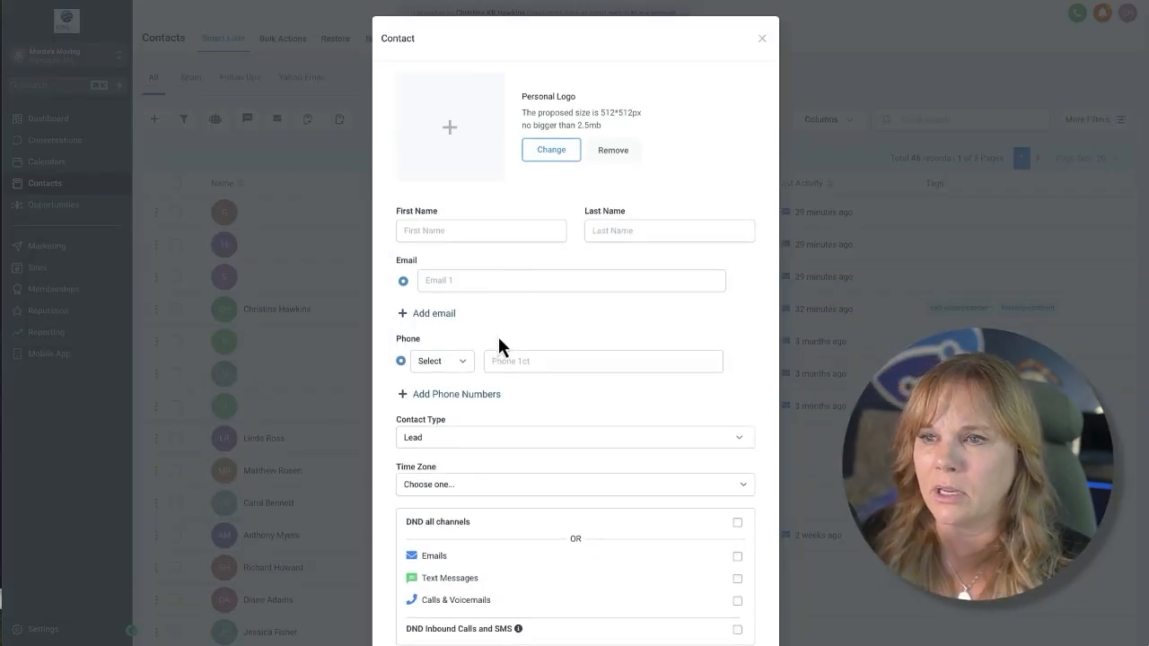
click(555, 361)
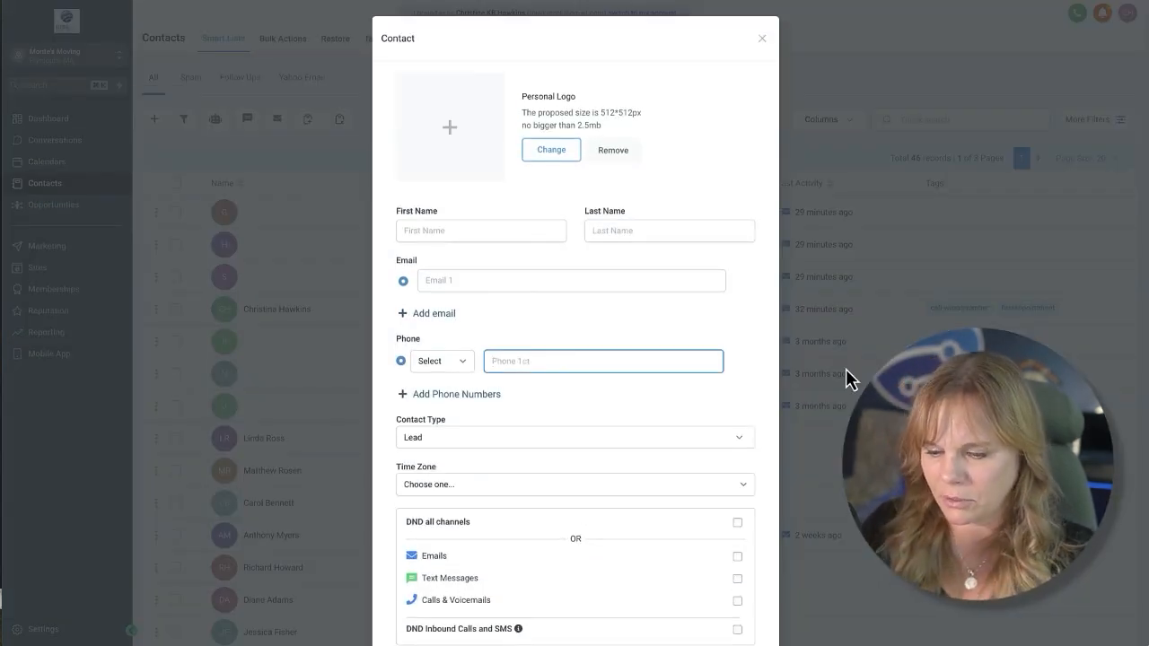
text(+1281)
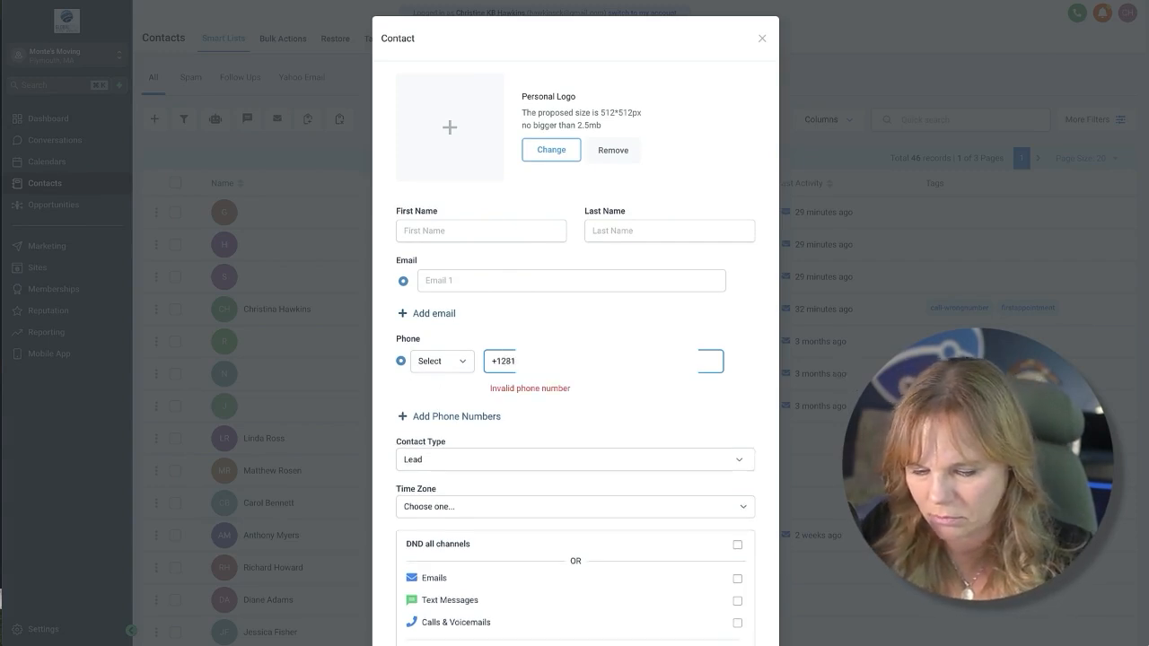
scroll(578, 381, down, 1)
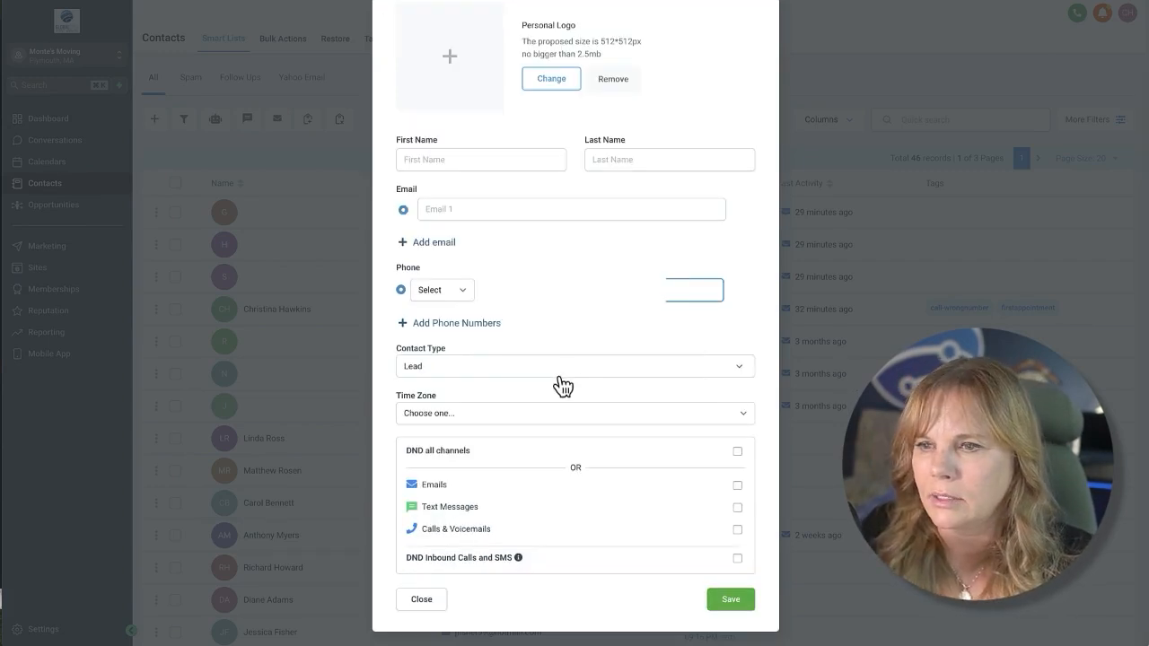
click(729, 598)
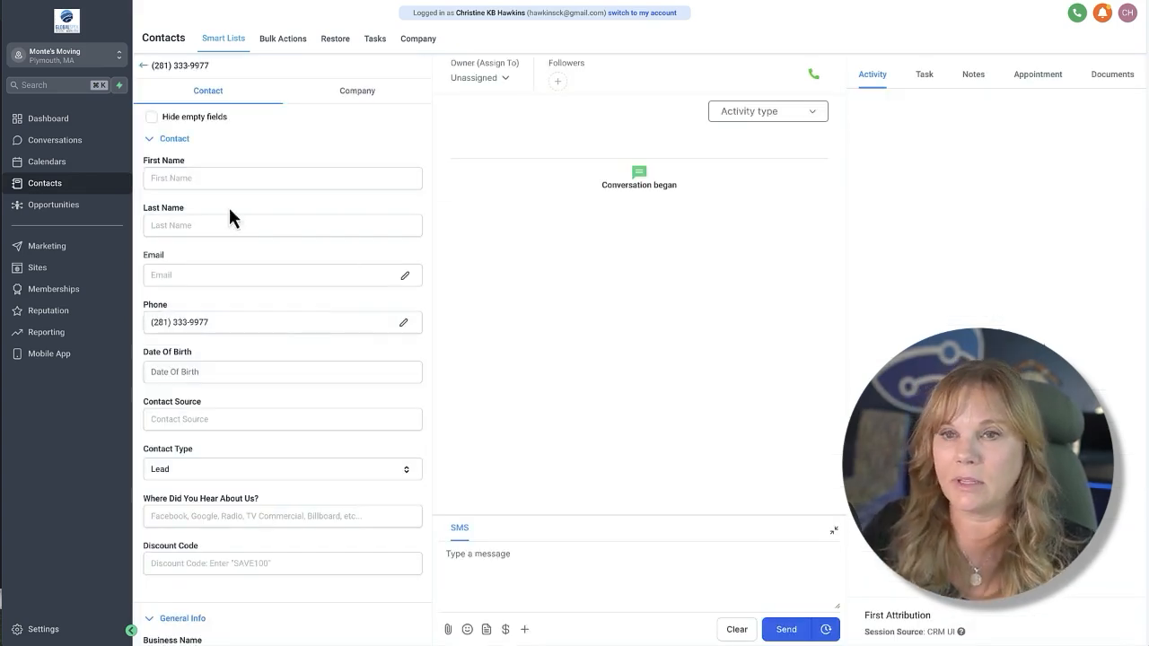
click(63, 210)
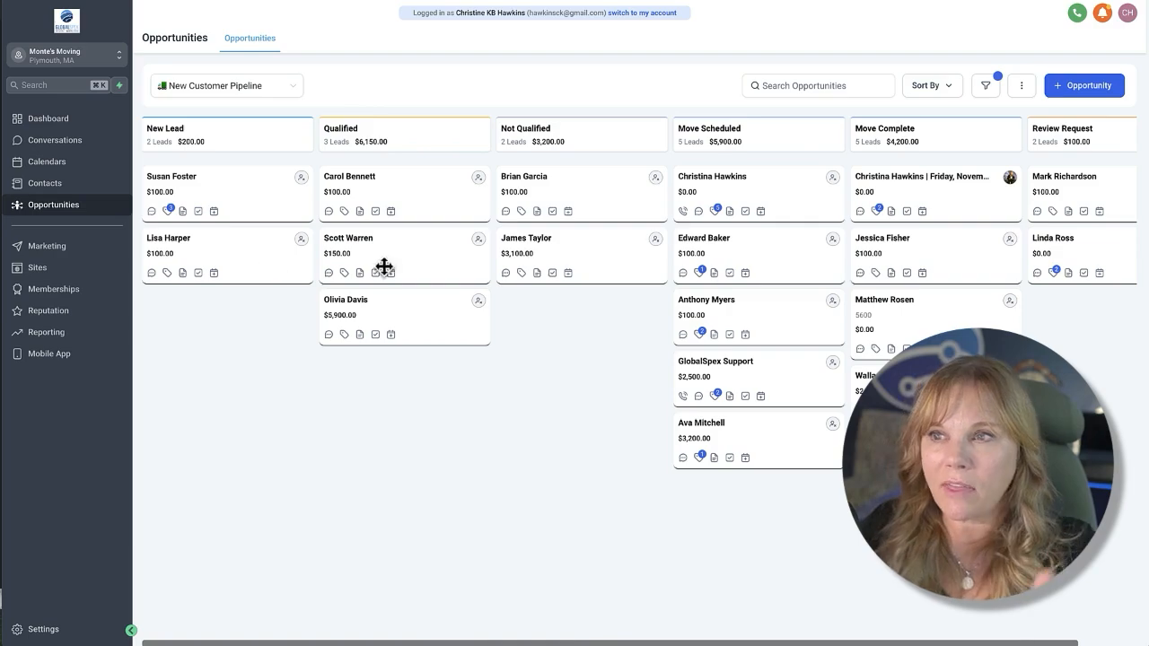
click(1083, 89)
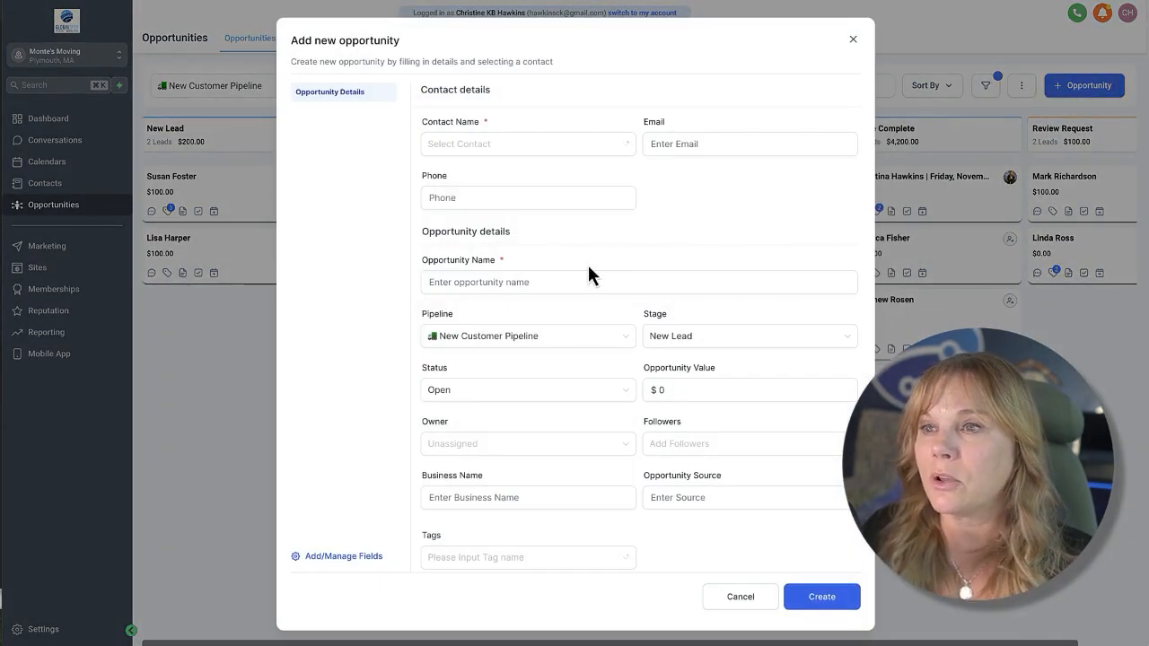
click(469, 145)
click(467, 171)
click(853, 42)
Try to create an opportunity for an existing contact in the New Lead stage of the New Customer Pipeline
click(1083, 87)
click(561, 146)
scroll(535, 255, down, 5)
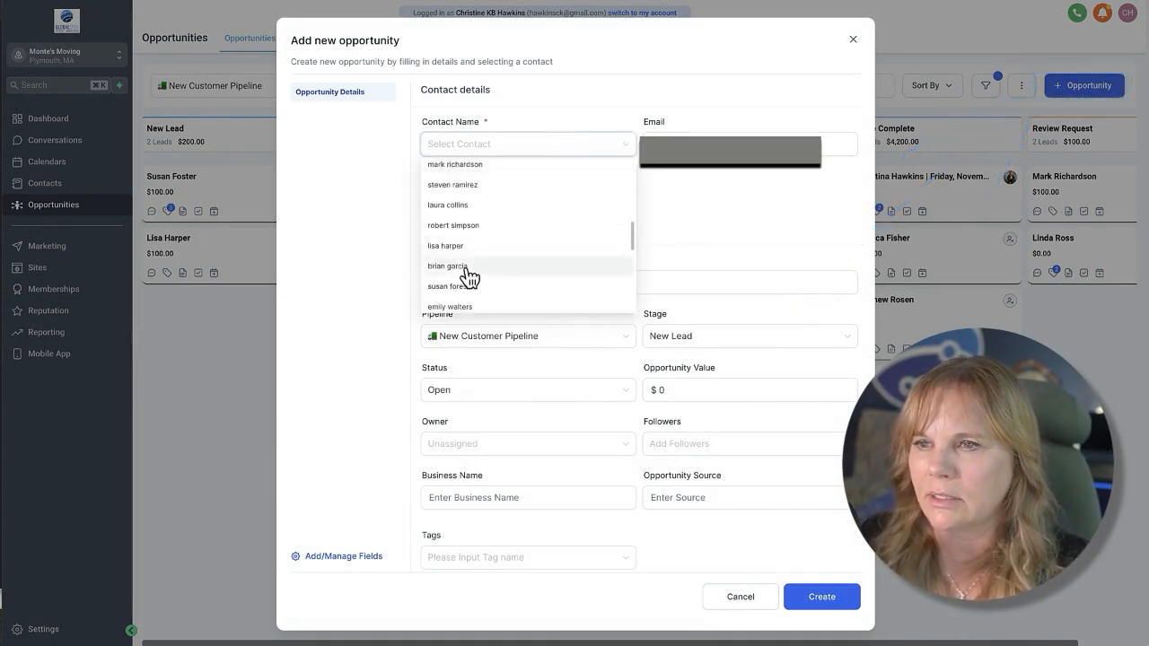
click(467, 274)
click(806, 597)
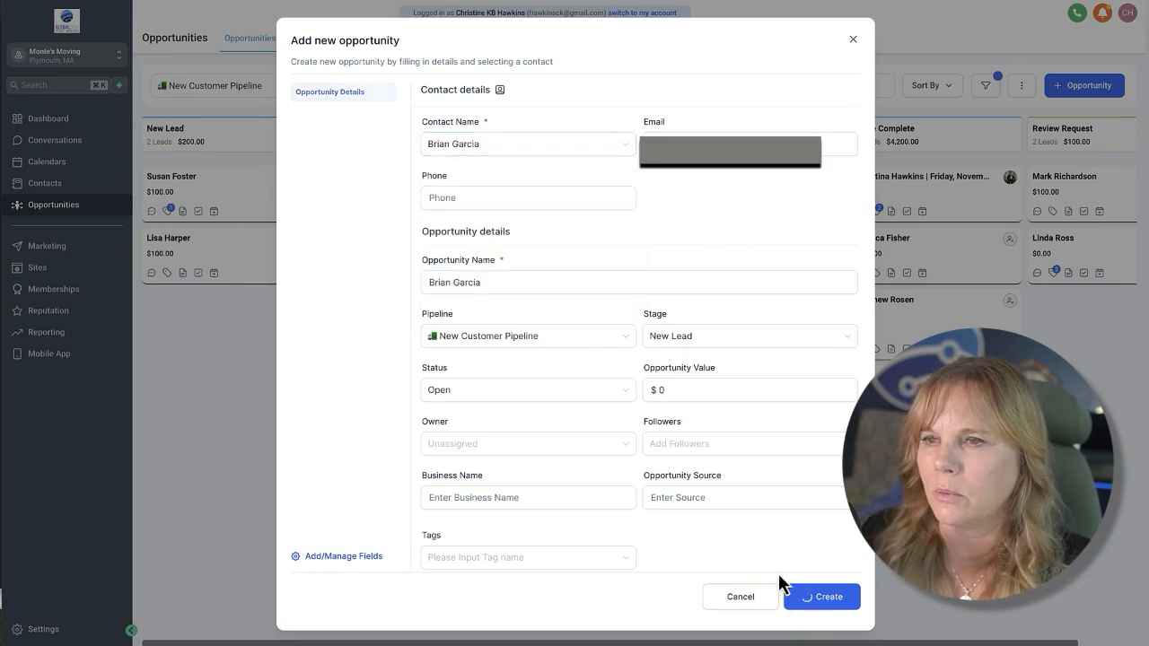
click(467, 282)
drag(495, 282, 415, 295)
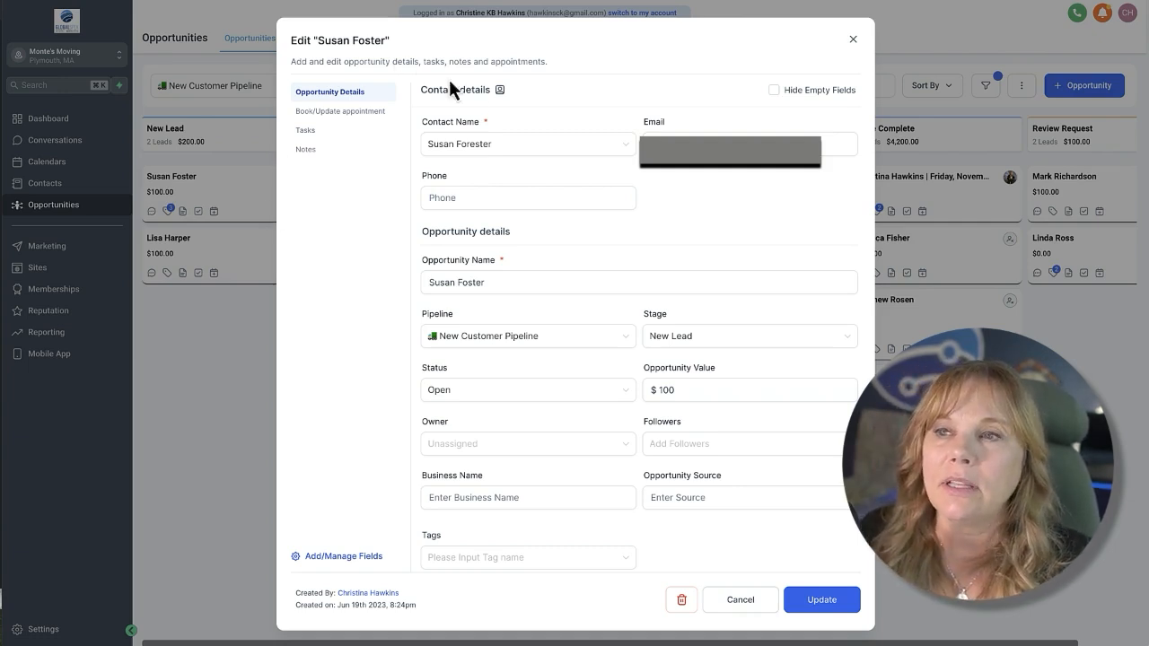
Hide the empty fields in the first New Lead opportunity's details and show them again
click(501, 93)
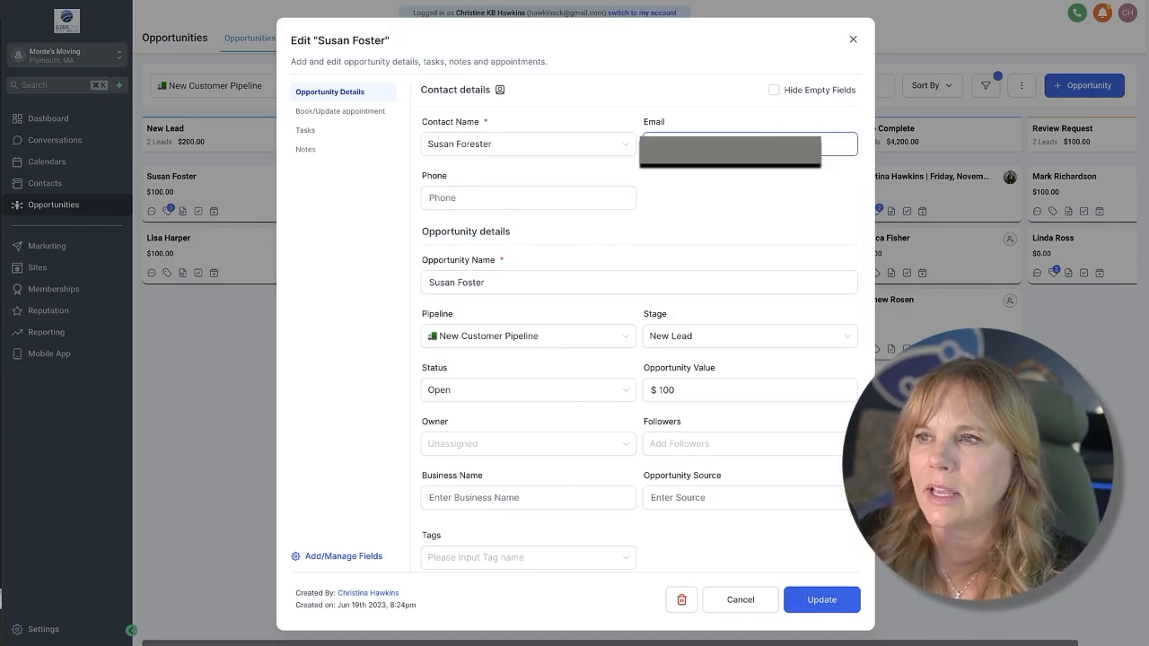
click(774, 89)
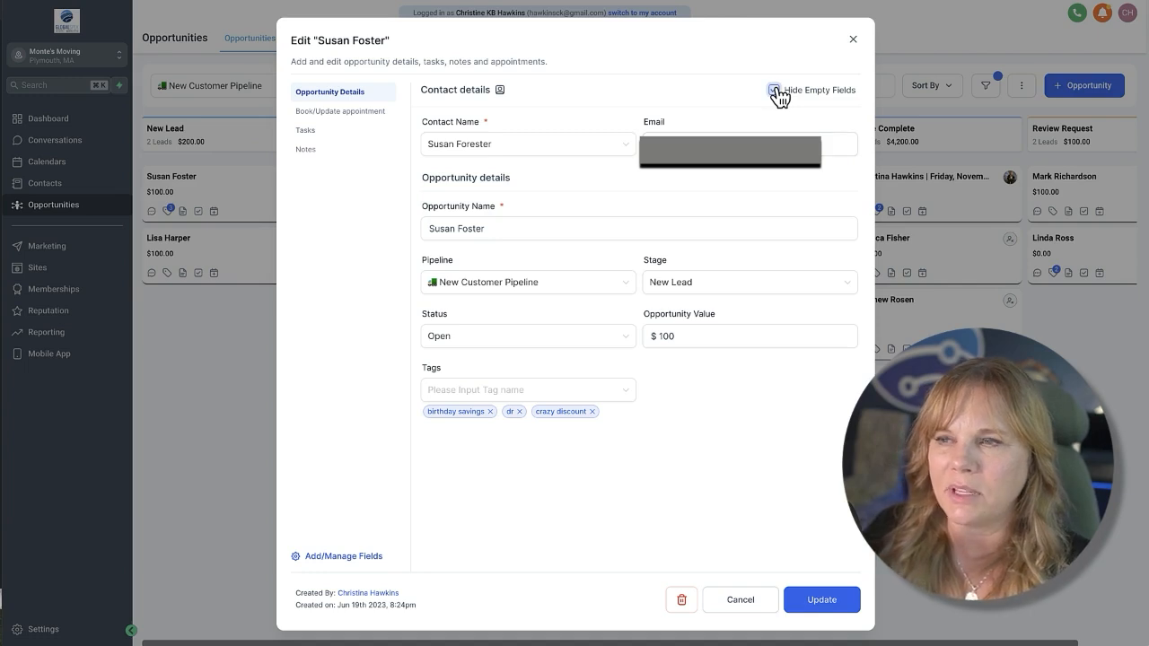
click(774, 89)
scroll(698, 193, down, 1)
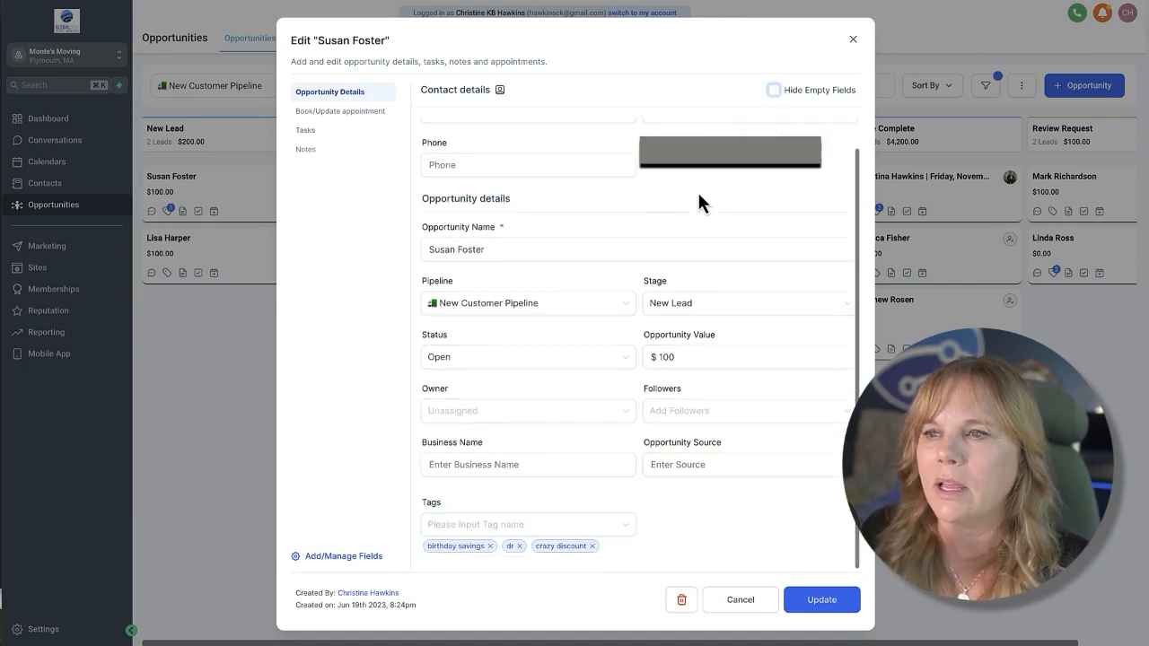
Examine the stage, pipeline and status options available for the open opportunity
click(689, 306)
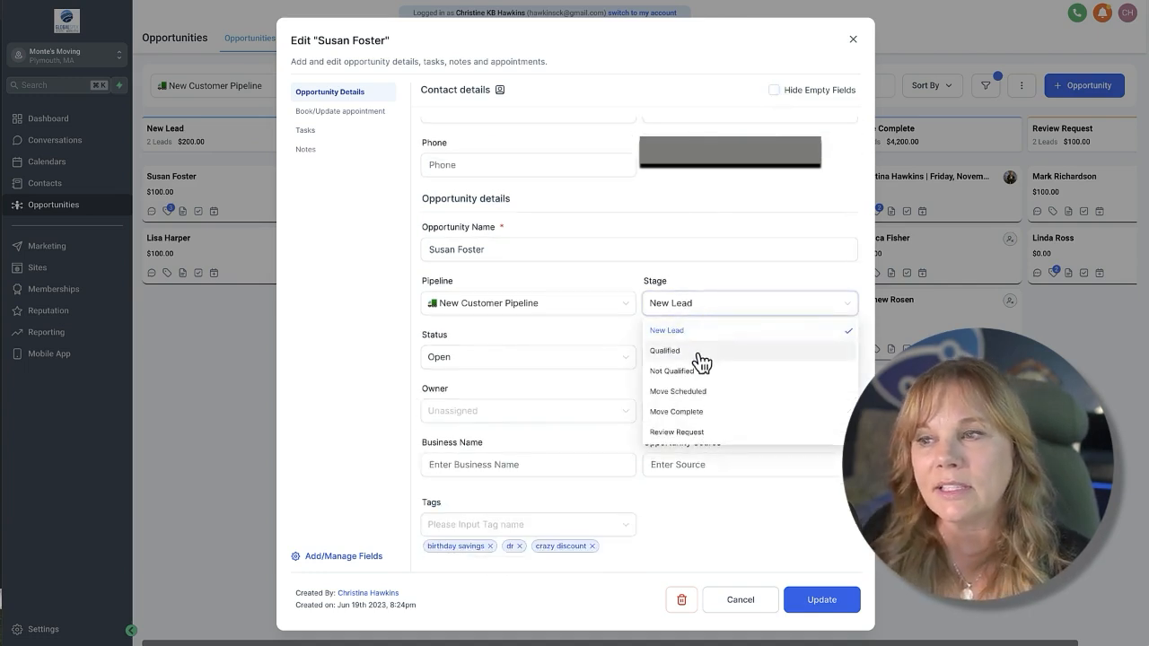
click(560, 356)
click(521, 307)
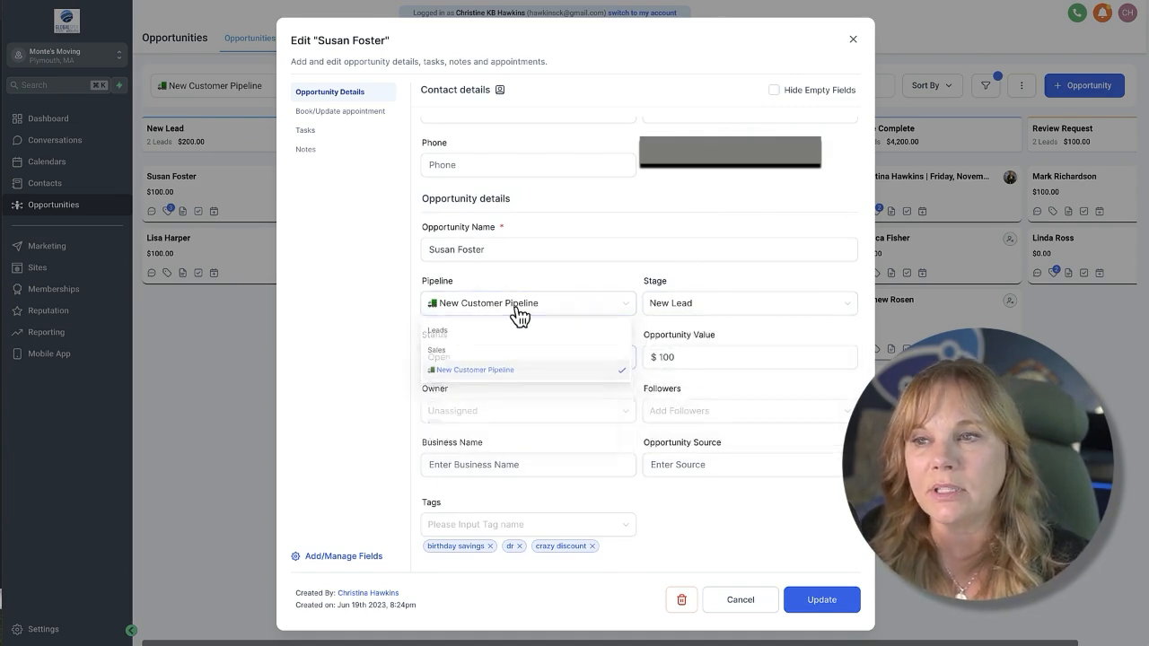
click(385, 346)
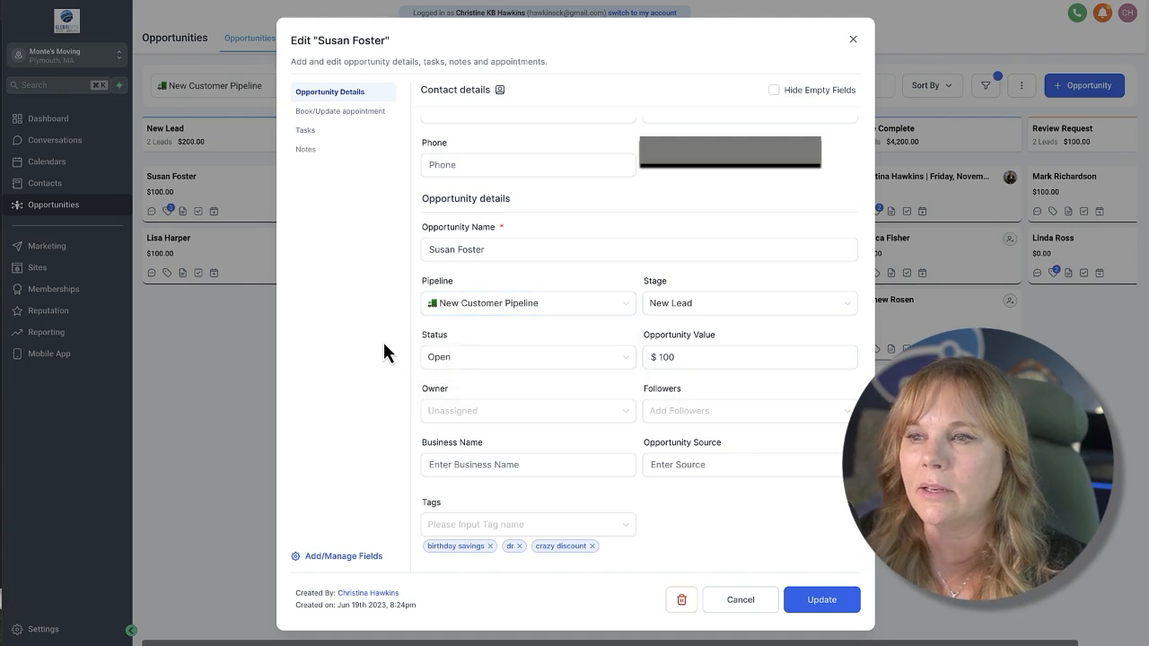
click(489, 359)
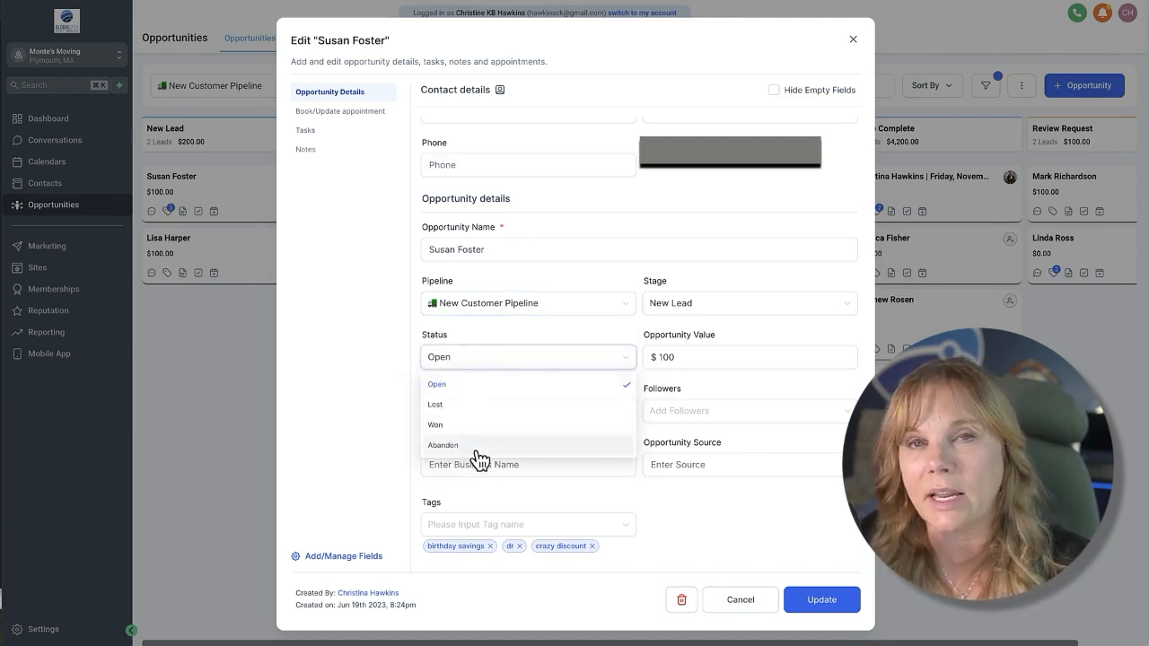
click(331, 423)
Examine the opportunity's value, owner choices, business name and source fields
click(719, 358)
click(341, 379)
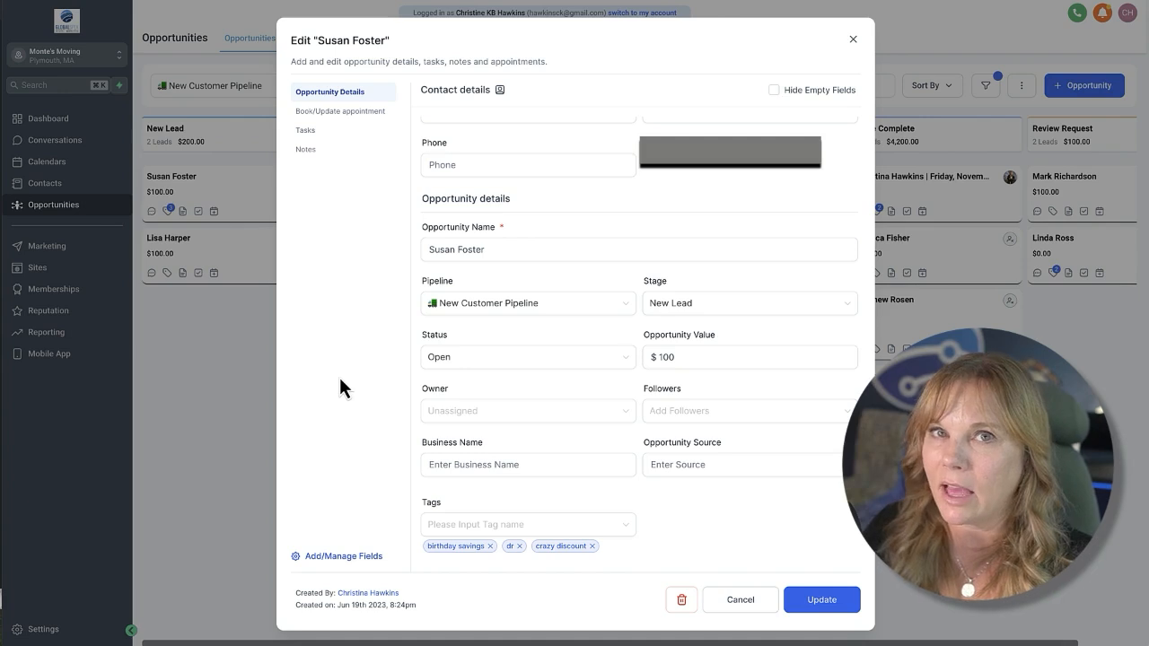
click(682, 358)
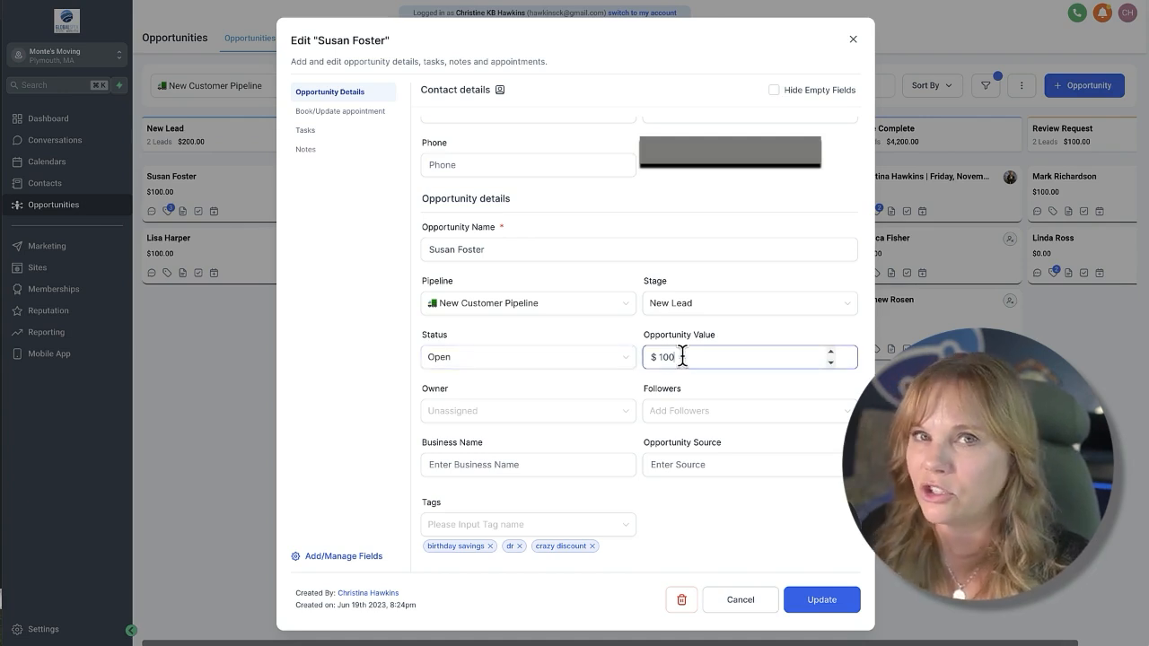
click(486, 416)
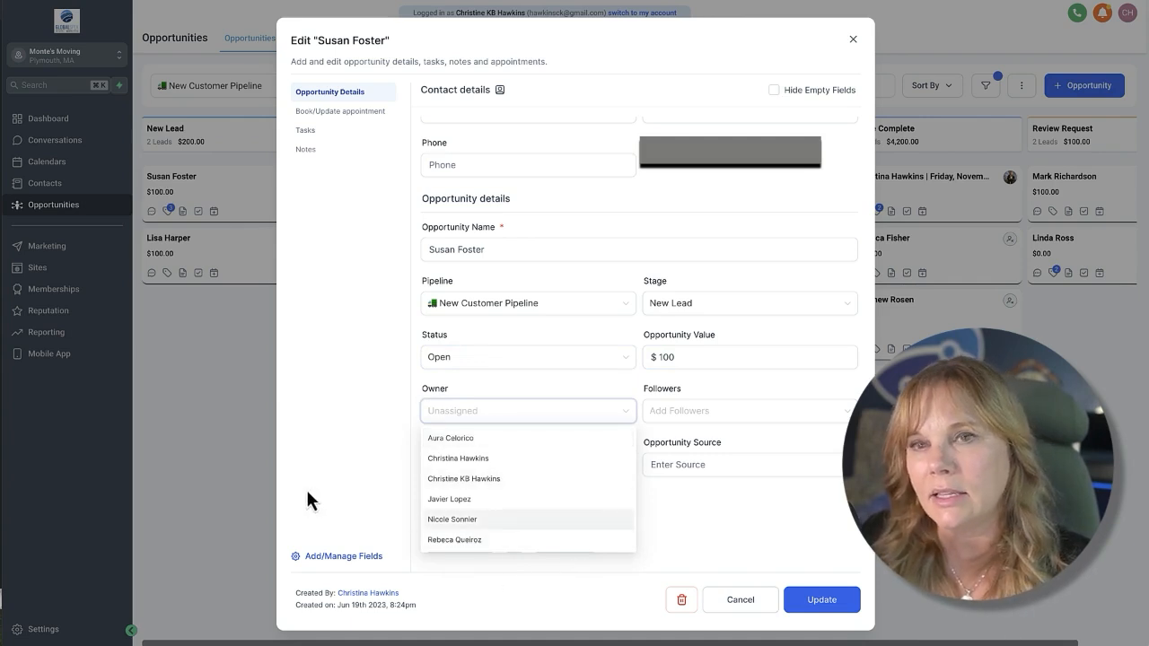
click(349, 477)
click(530, 464)
click(711, 469)
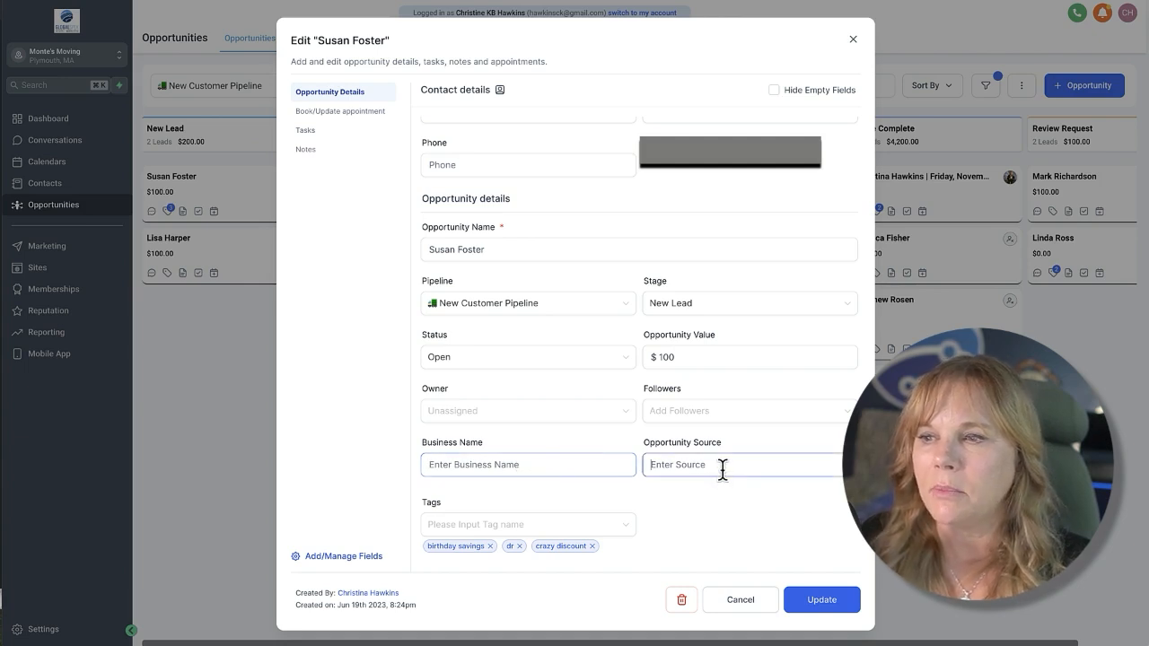
click(717, 516)
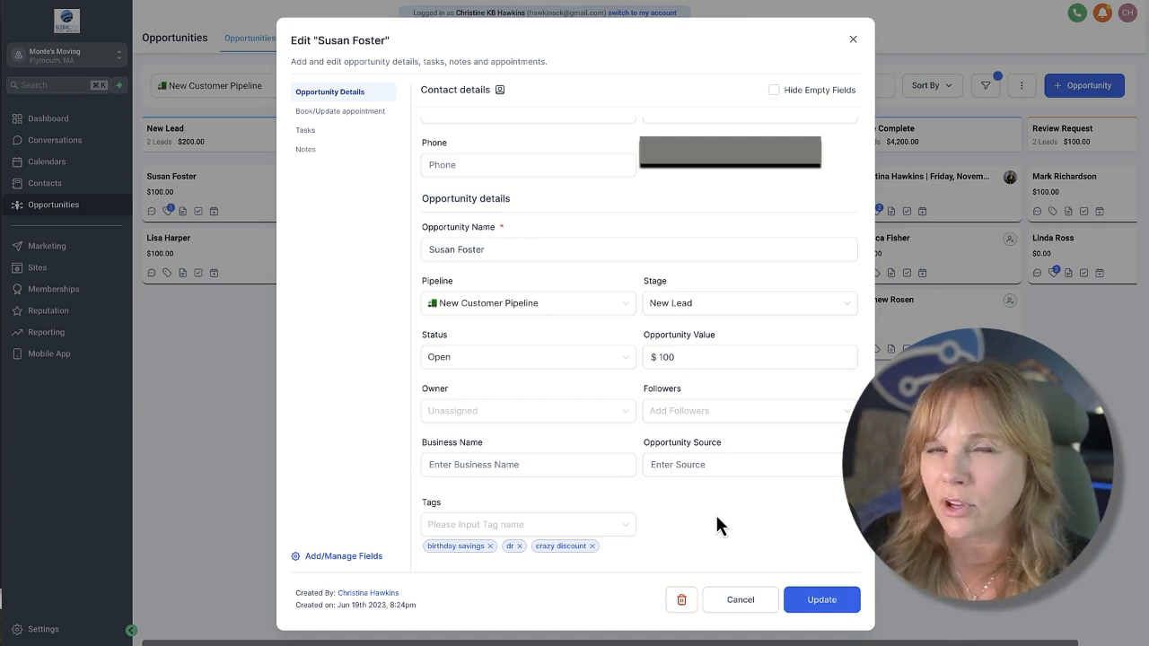
Add the existing lead-quote-request tag to the opportunity, save the update and close its details
click(493, 529)
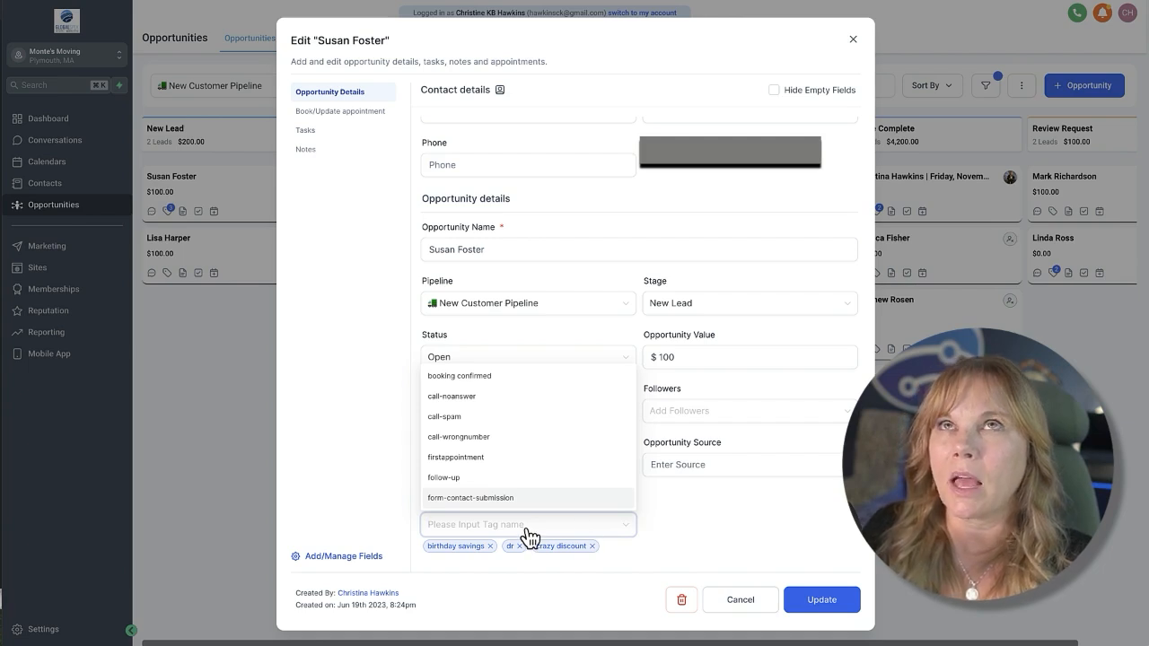
text(lead-)
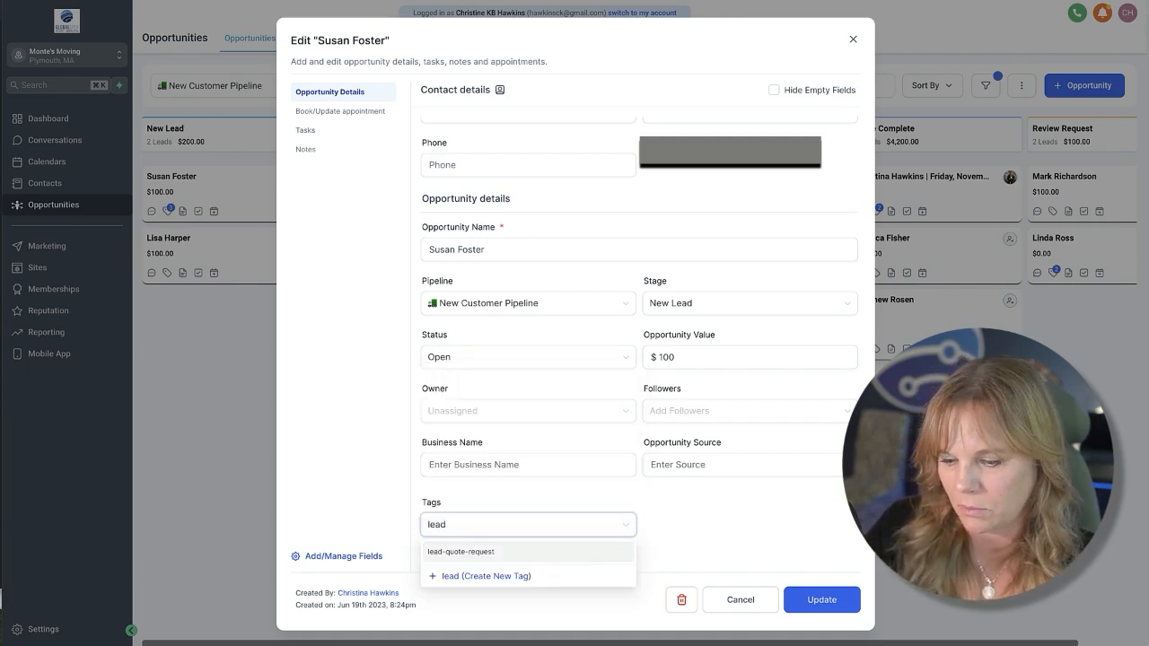
click(472, 553)
scroll(508, 541, down, 1)
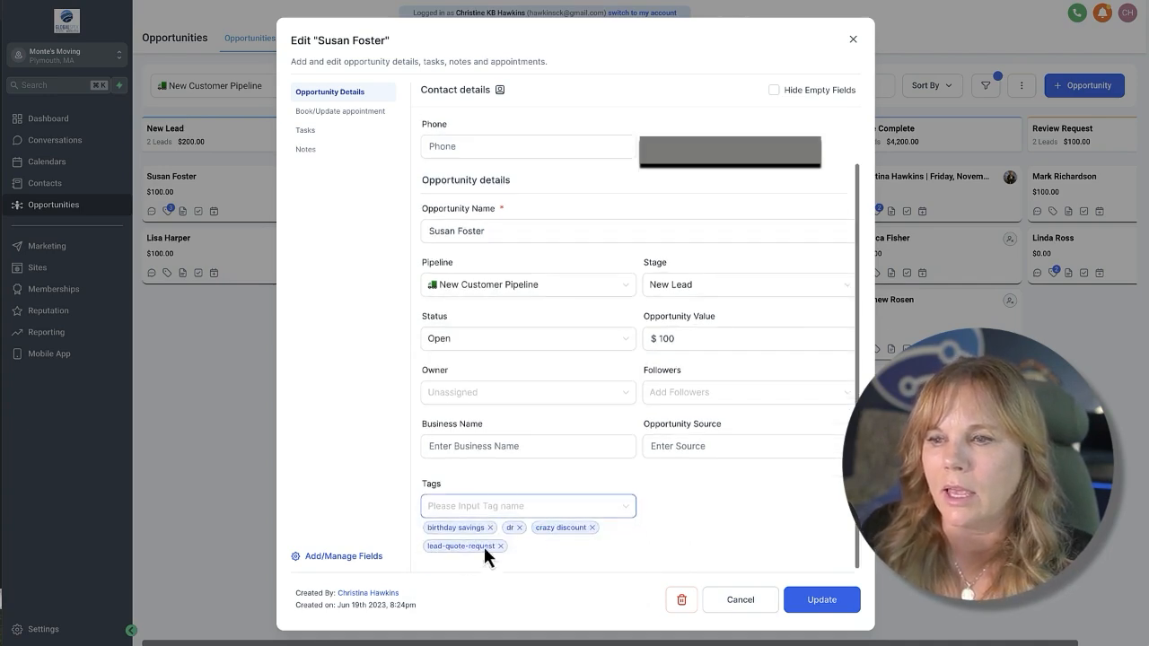
click(583, 553)
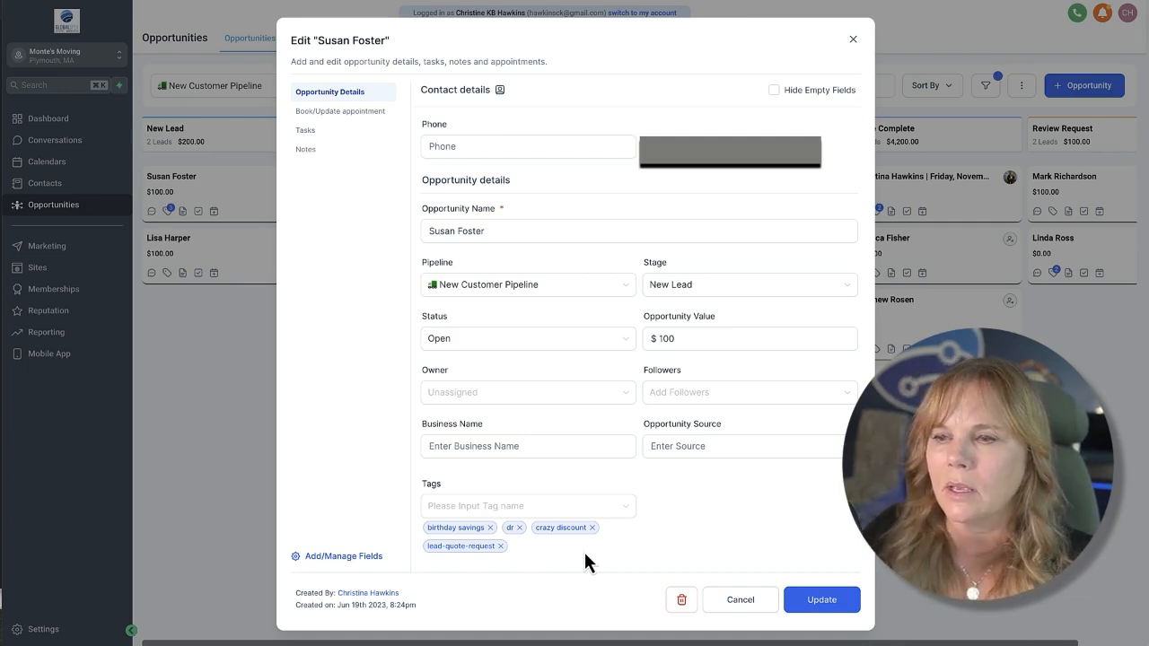
click(830, 611)
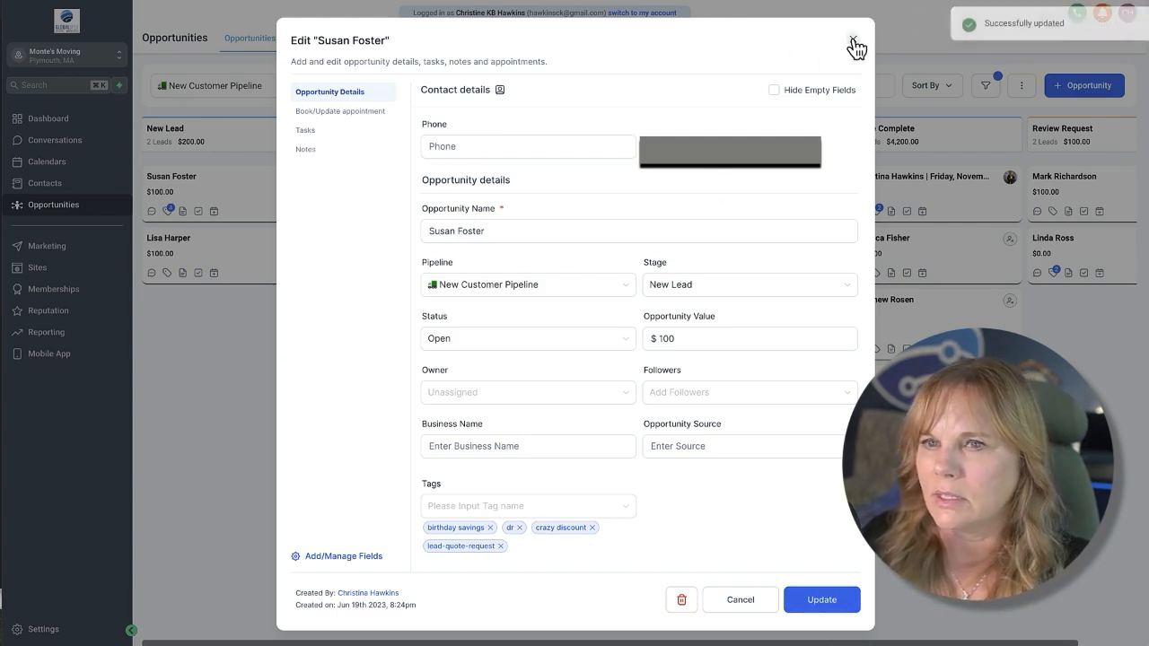
scroll(560, 225, up, 1)
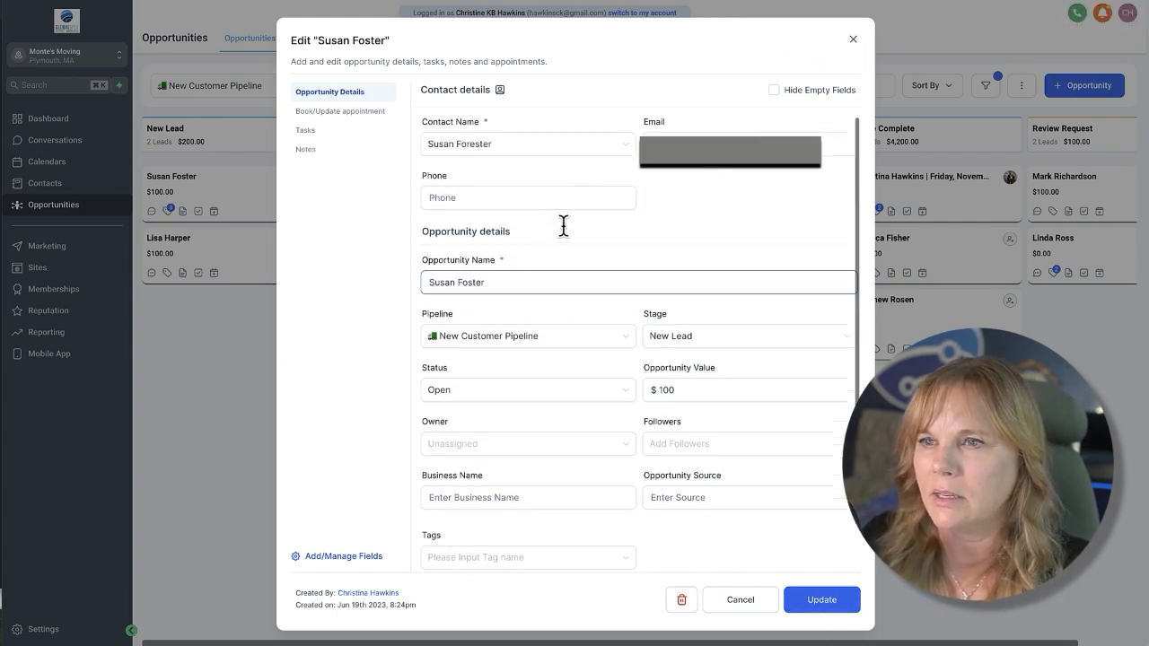
click(853, 45)
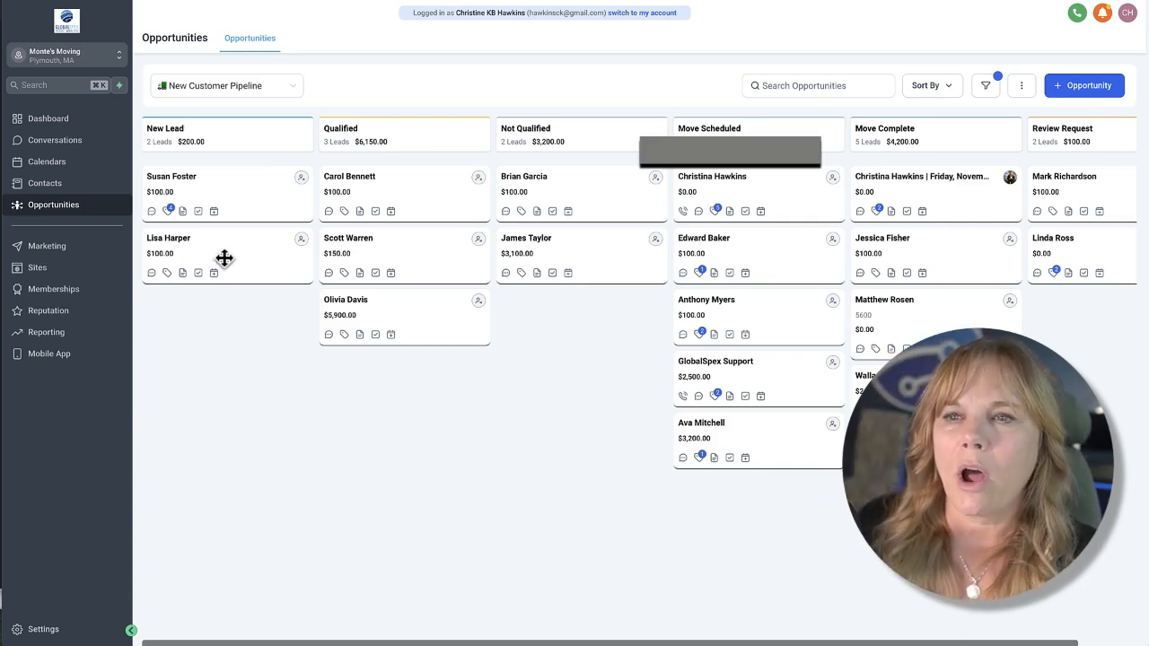
Check the first New Lead and first Move Scheduled opportunities' details, and move the Move Scheduled one to the New Lead stage
click(226, 184)
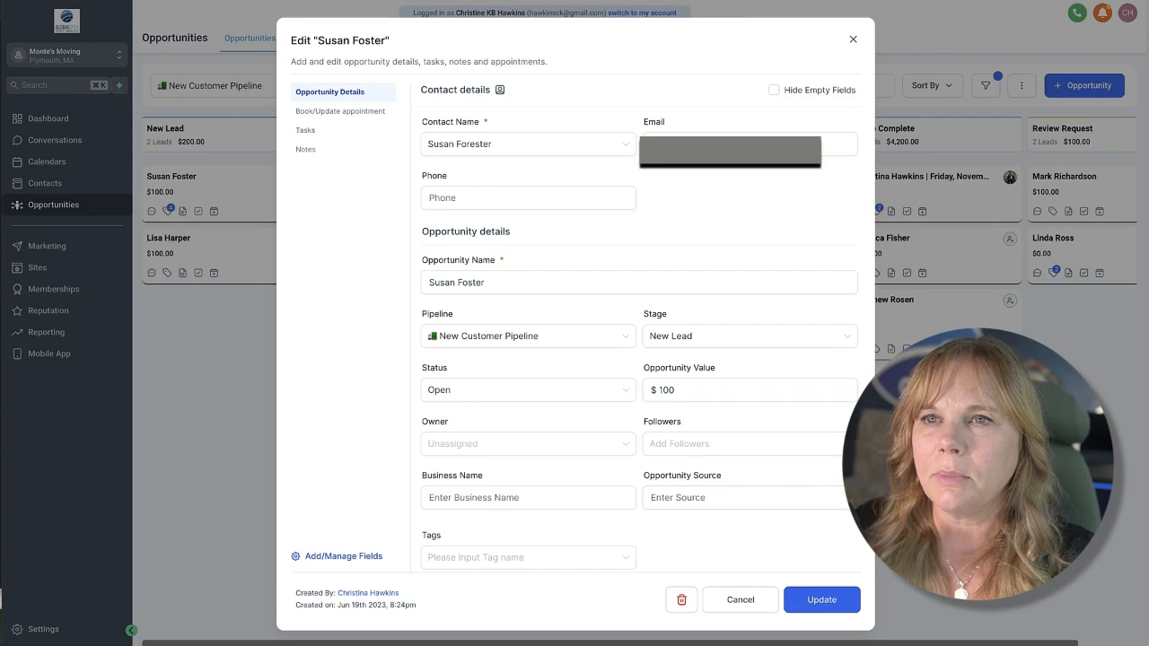
click(742, 601)
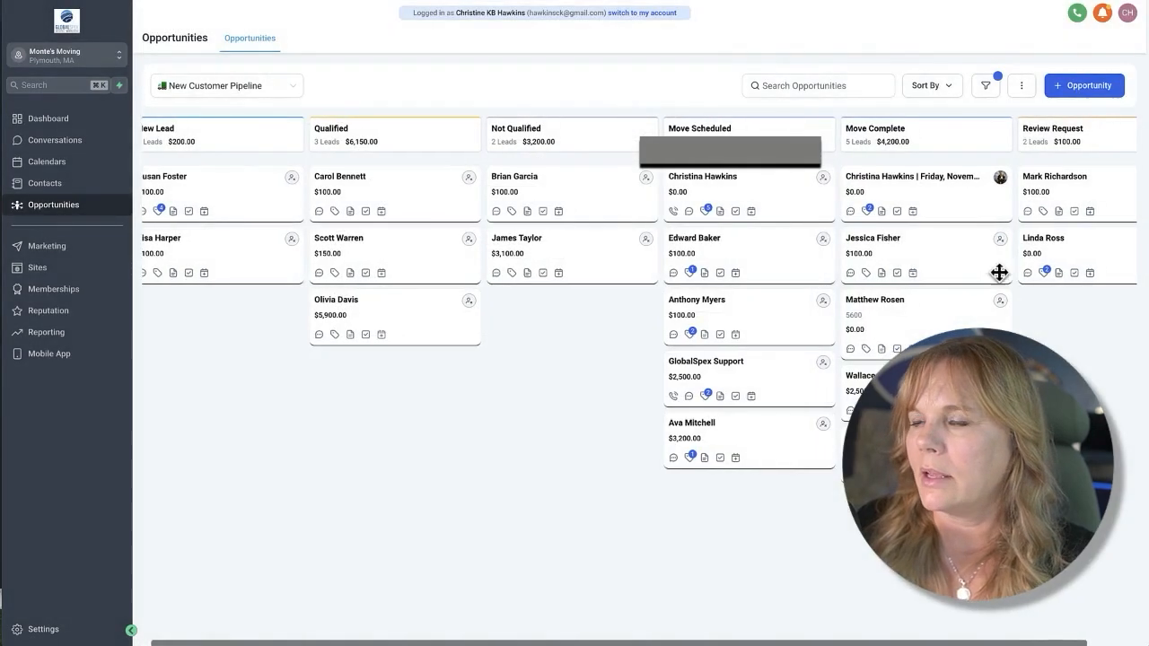
click(774, 185)
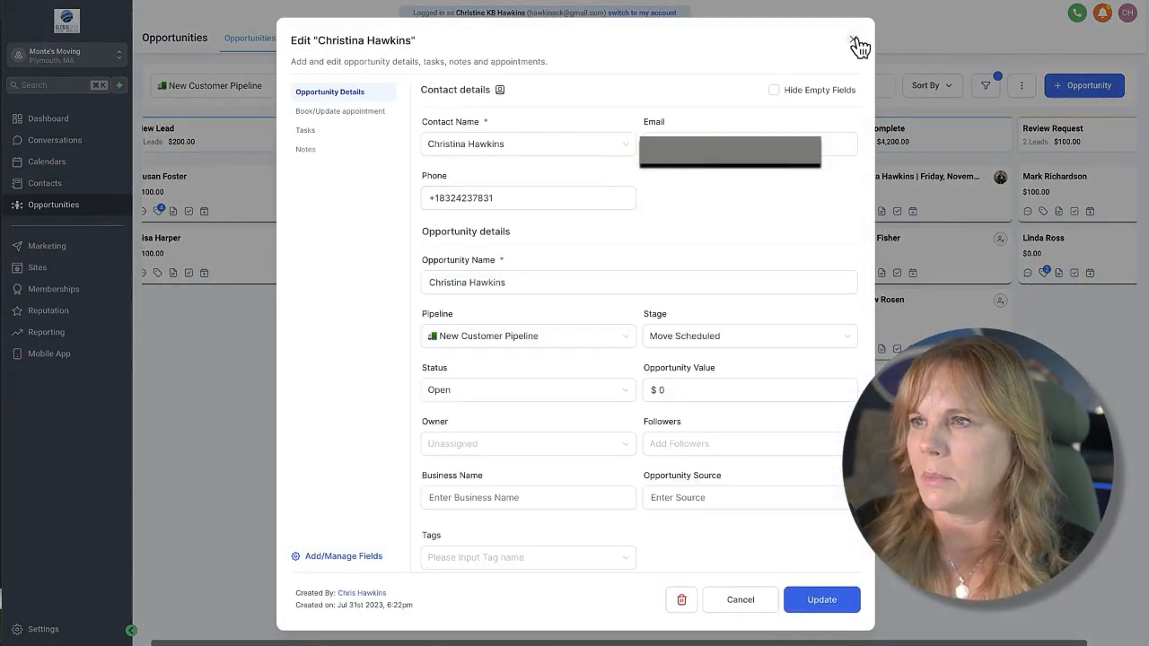
click(854, 41)
drag(793, 194, 259, 179)
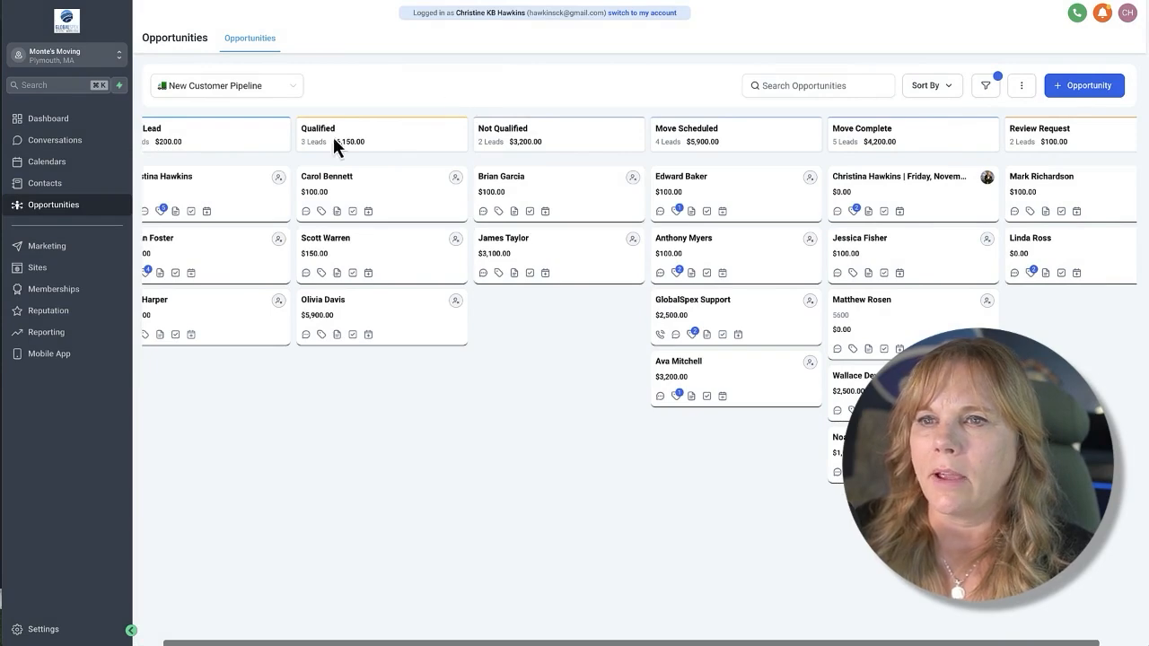
scroll(220, 204, left, 1)
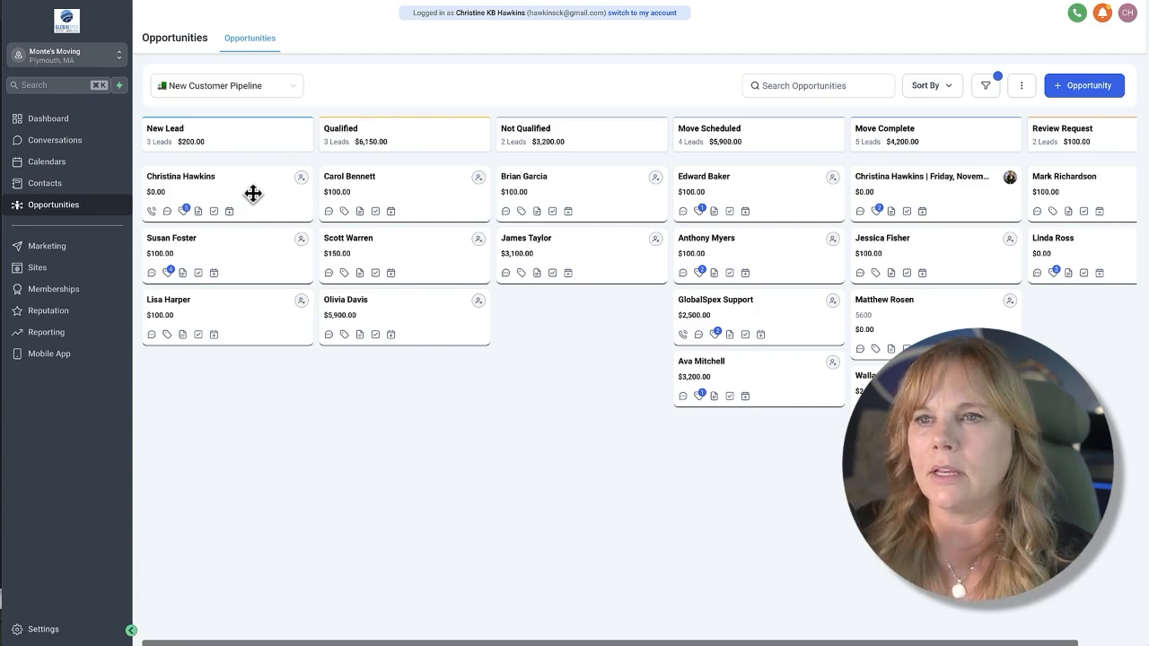
Examine the first New Lead opportunity's details and tags, along with its appointment, task and note sections
click(254, 193)
scroll(482, 371, down, 1)
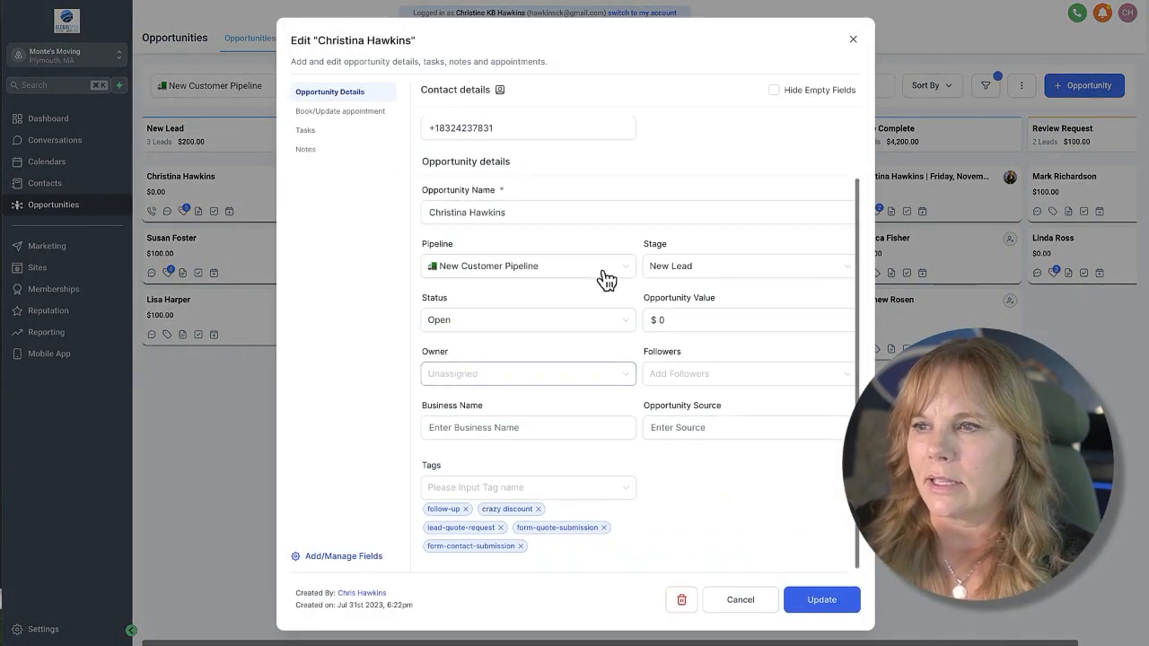
scroll(608, 341, up, 1)
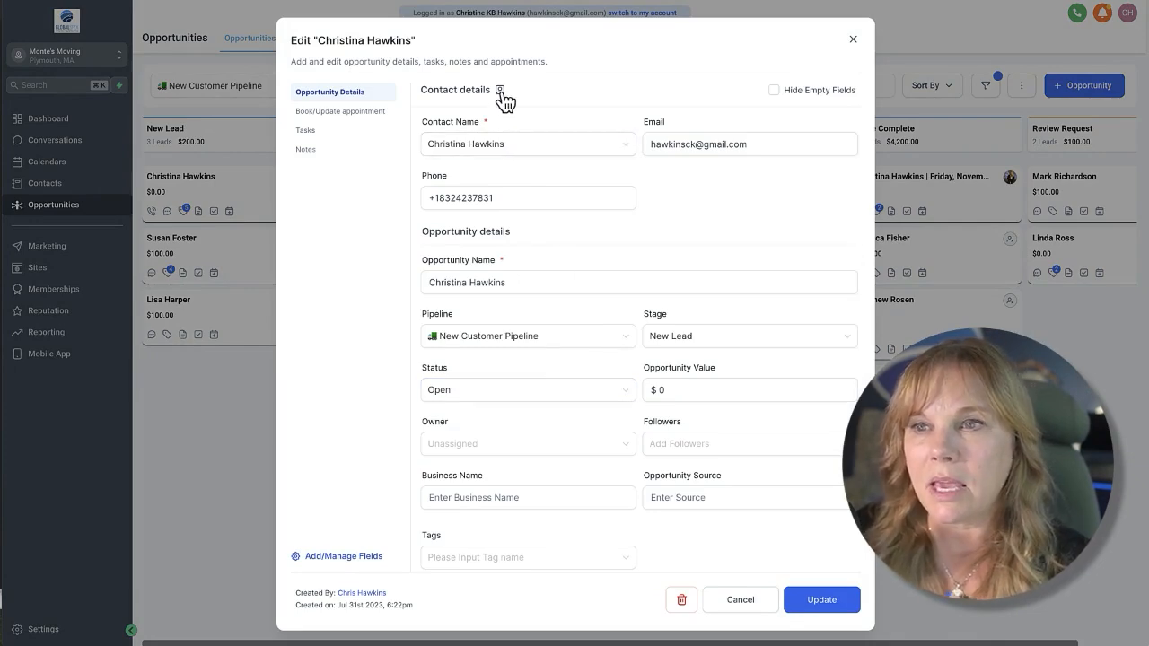
click(337, 113)
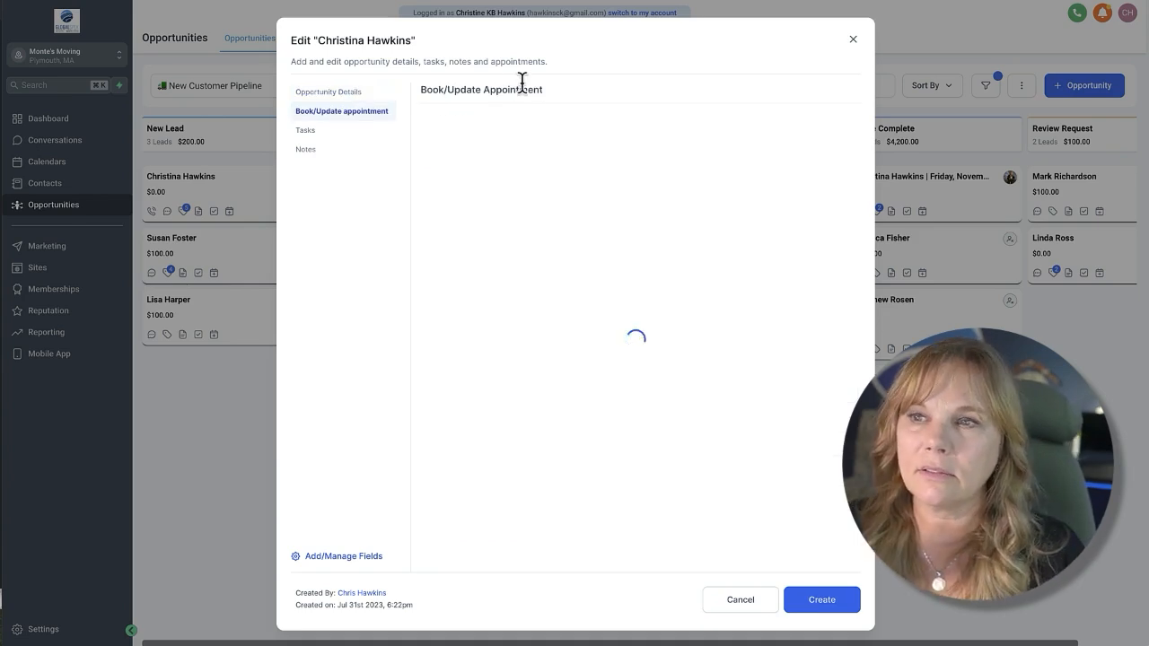
click(316, 135)
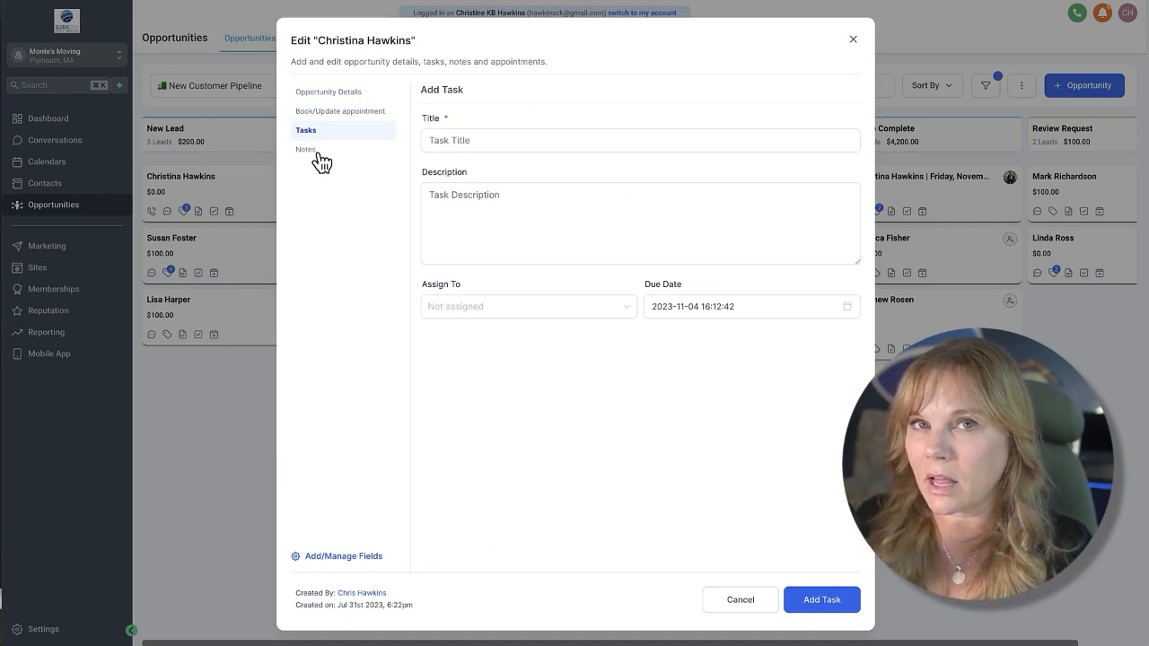
click(316, 153)
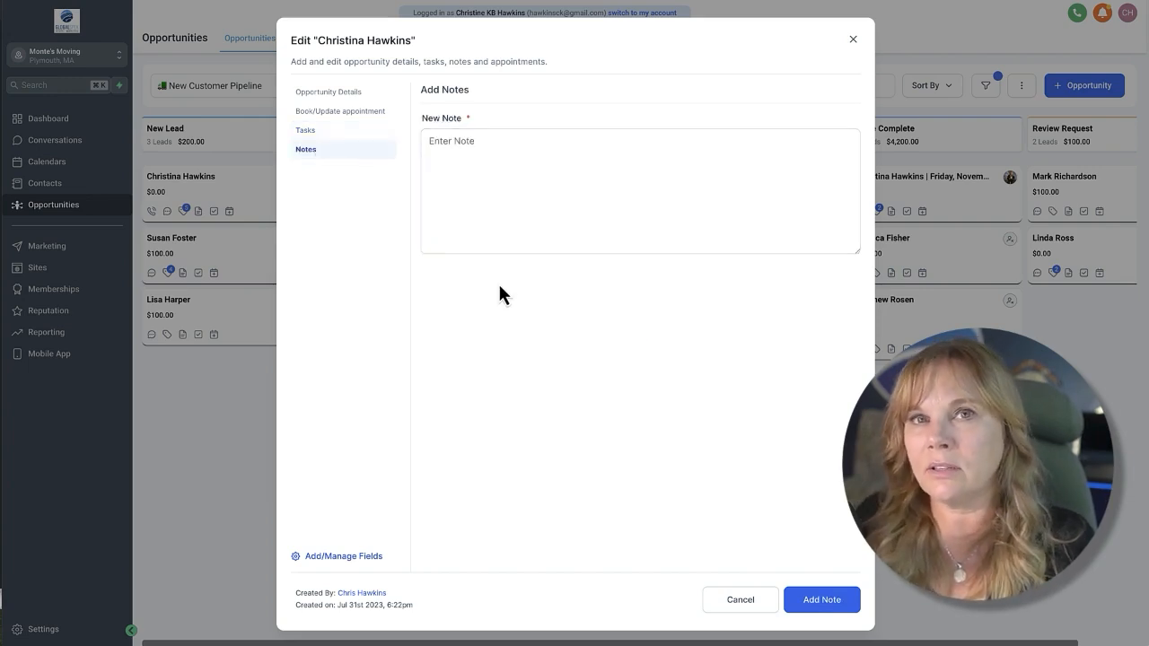
Open the opportunity's contact record and examine the Contact Us form submission from Nov 3rd, including its city and comments
click(354, 93)
click(500, 90)
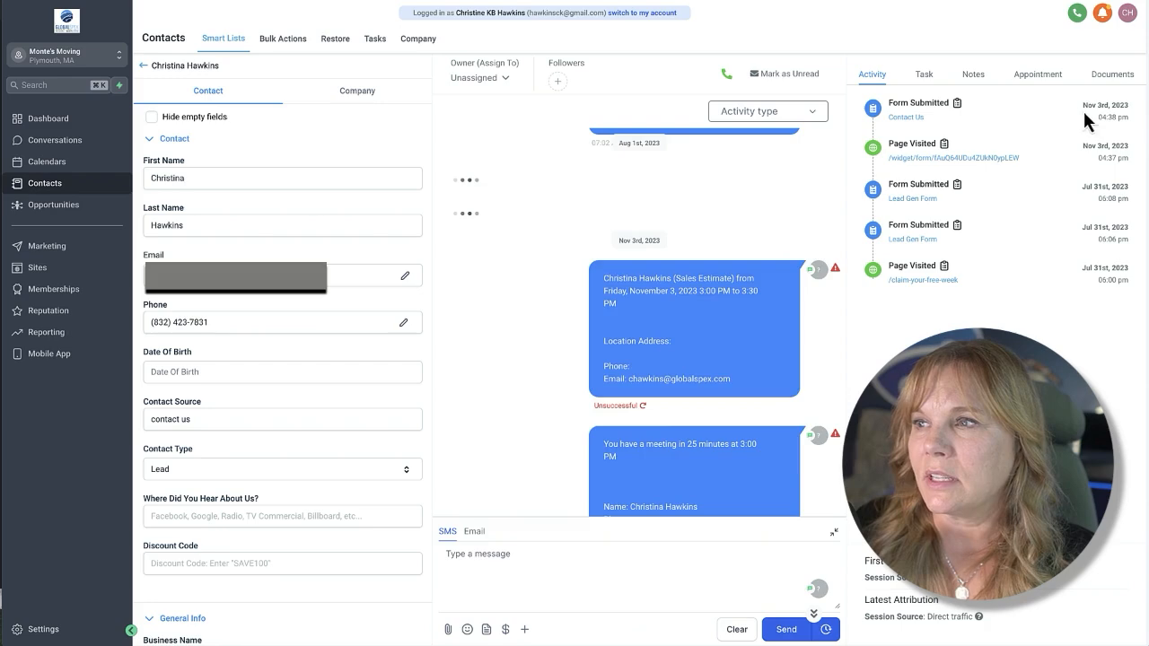
drag(1083, 107, 1115, 106)
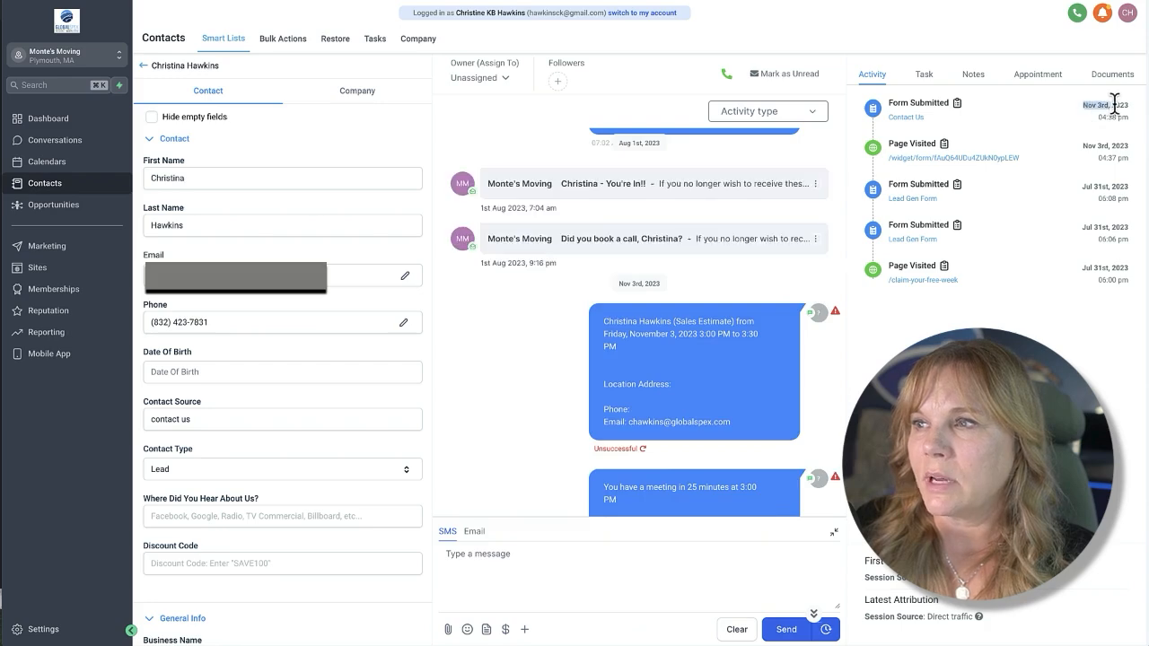
click(958, 105)
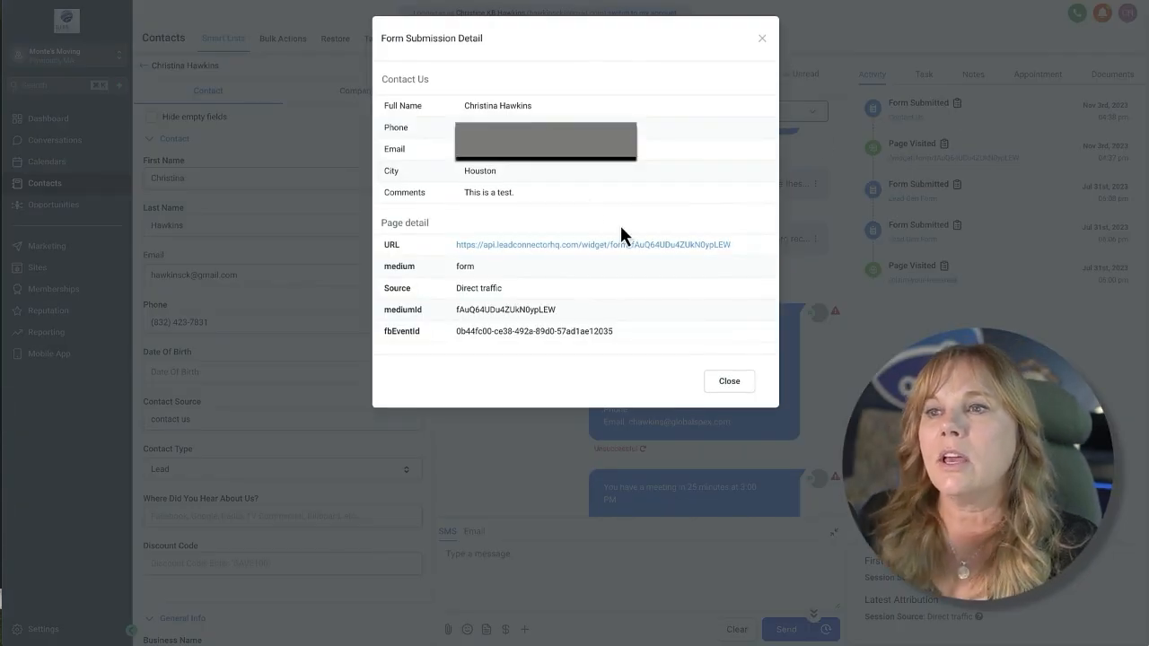
drag(526, 199, 453, 189)
click(511, 176)
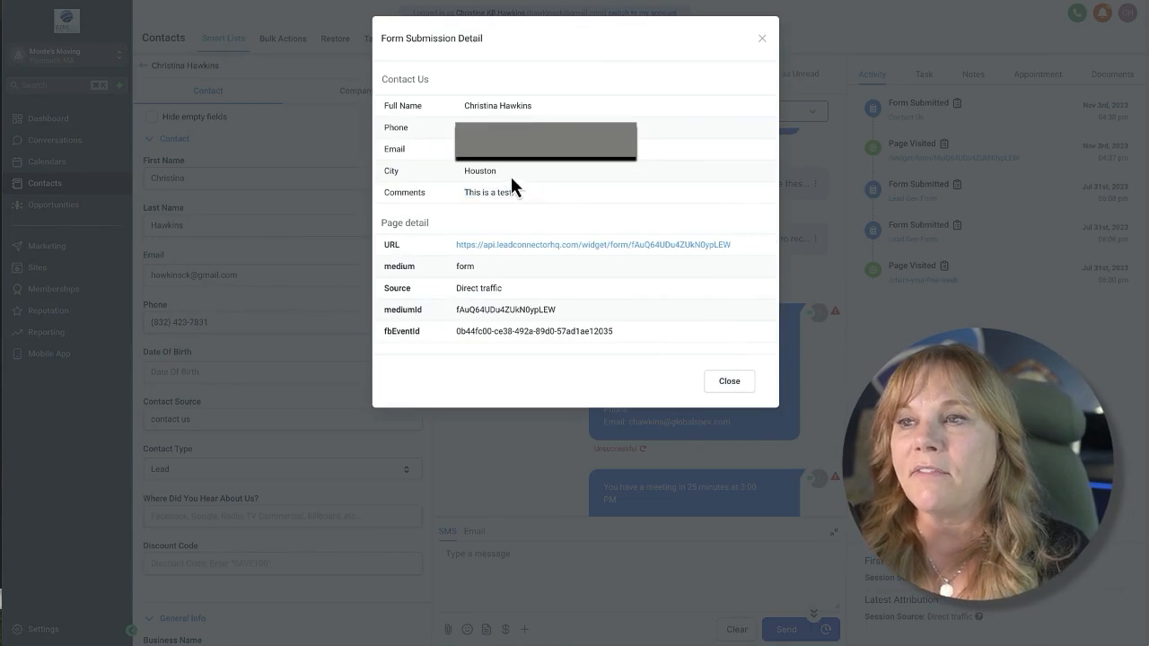
click(454, 180)
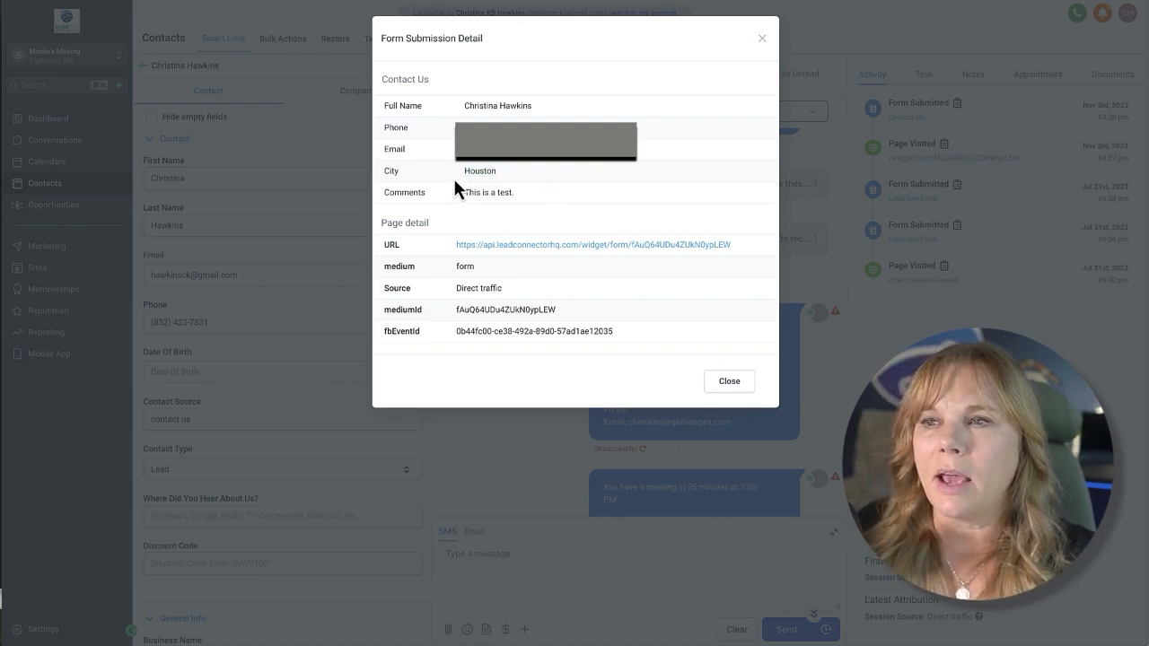
double_click(478, 172)
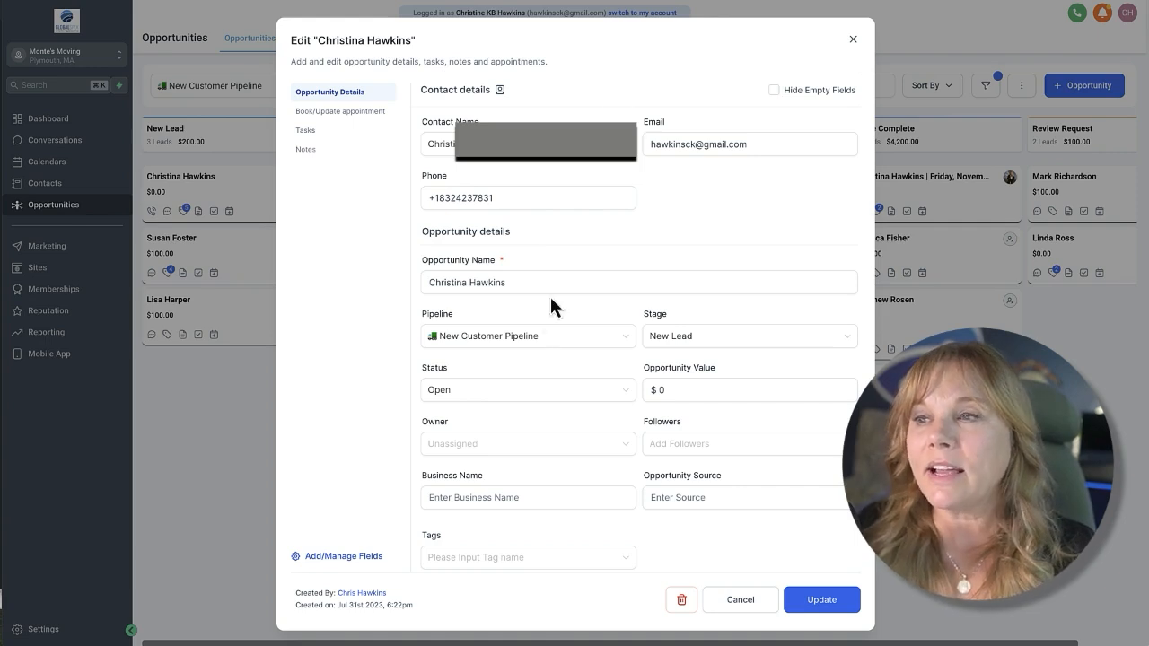
Review the opportunity's tags, close its details and move it from New Lead to the Qualified stage
scroll(544, 312, down, 1)
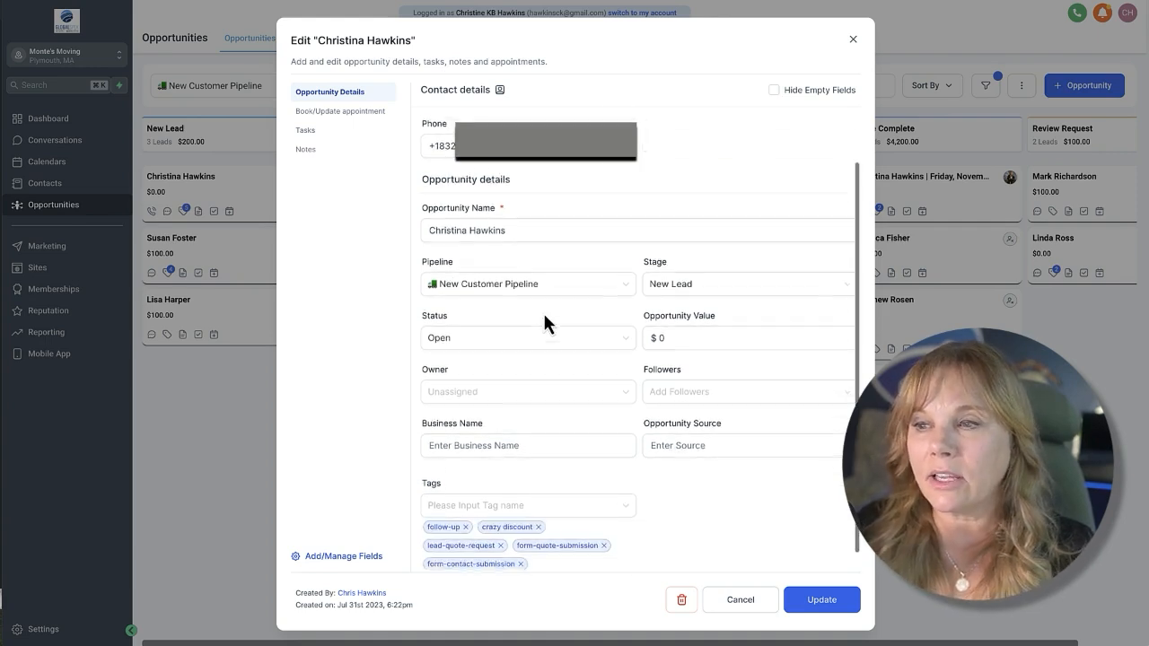
click(663, 269)
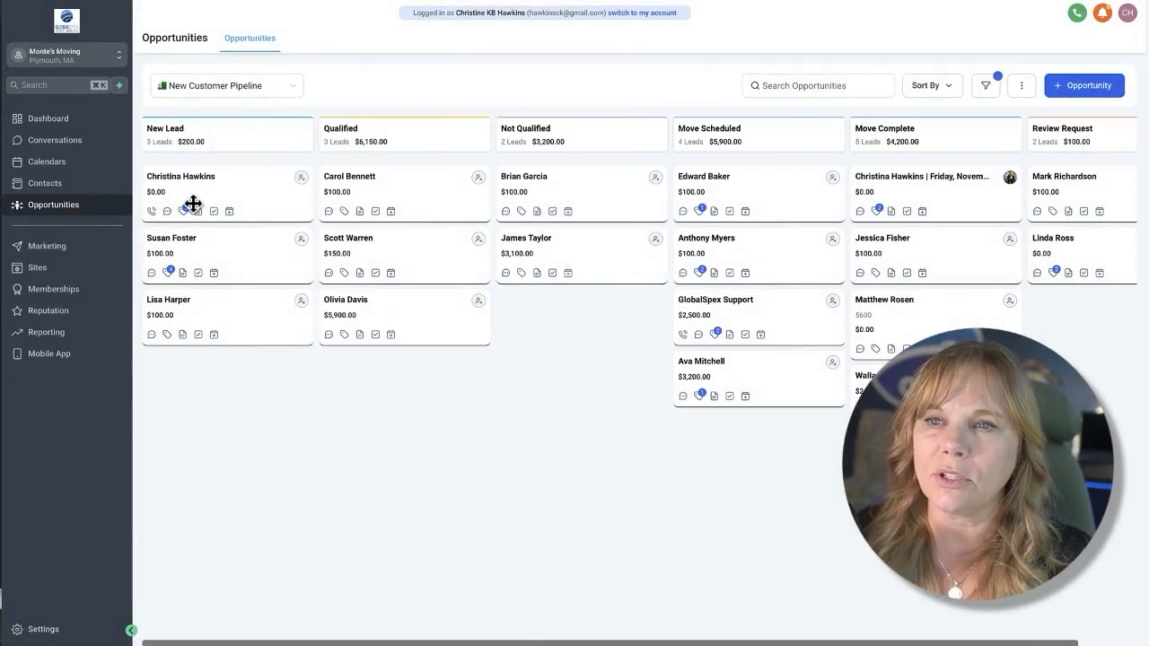
drag(192, 195, 370, 184)
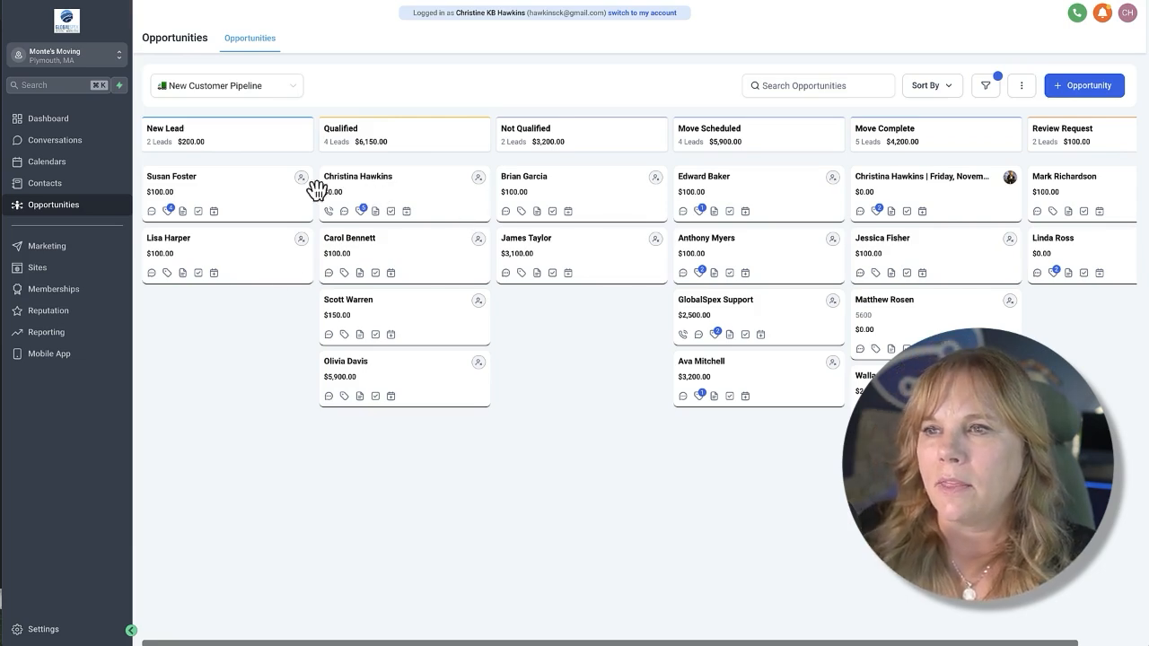
View the first remaining New Lead opportunity's details and move it to the Not Qualified stage
click(235, 192)
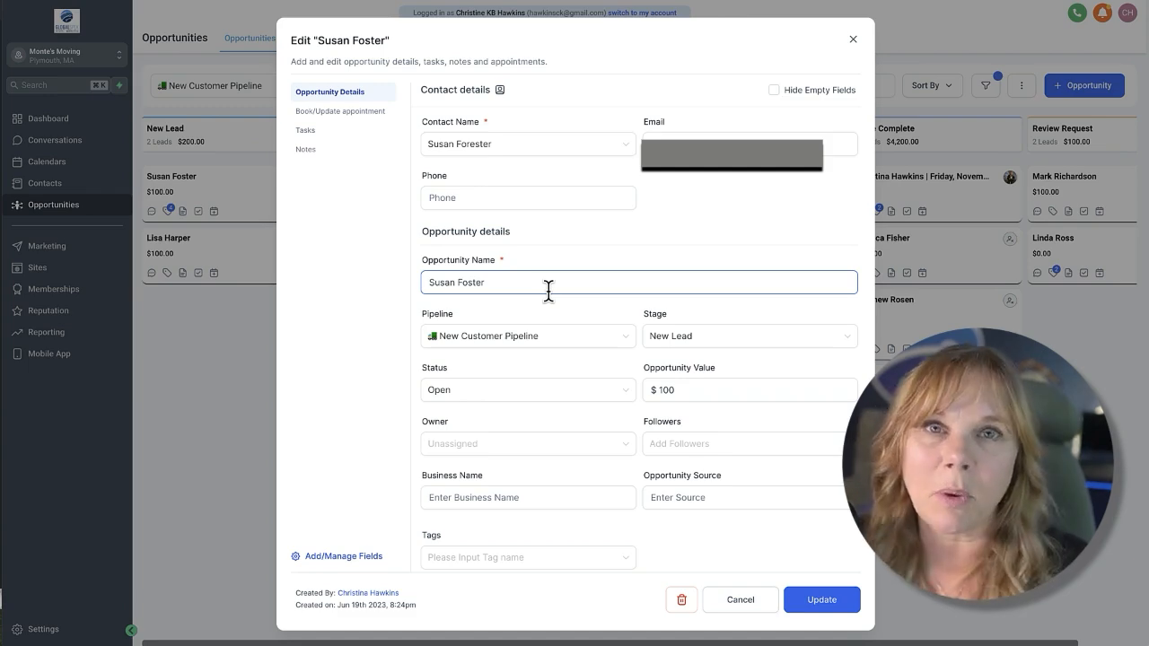
click(853, 41)
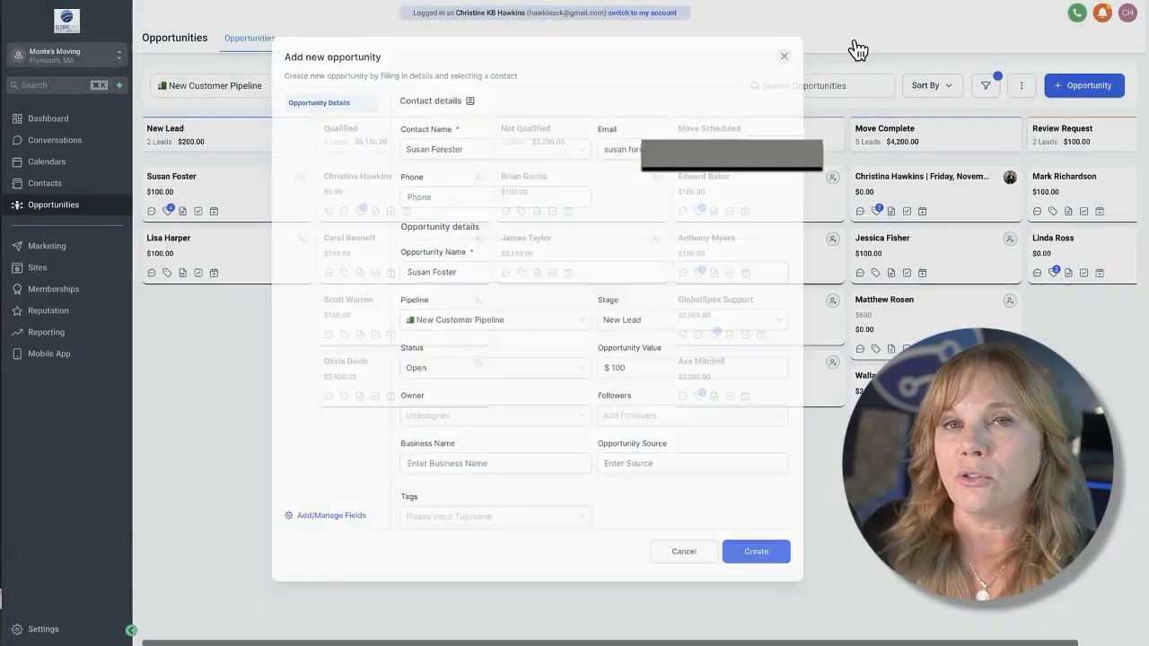
drag(239, 185, 547, 185)
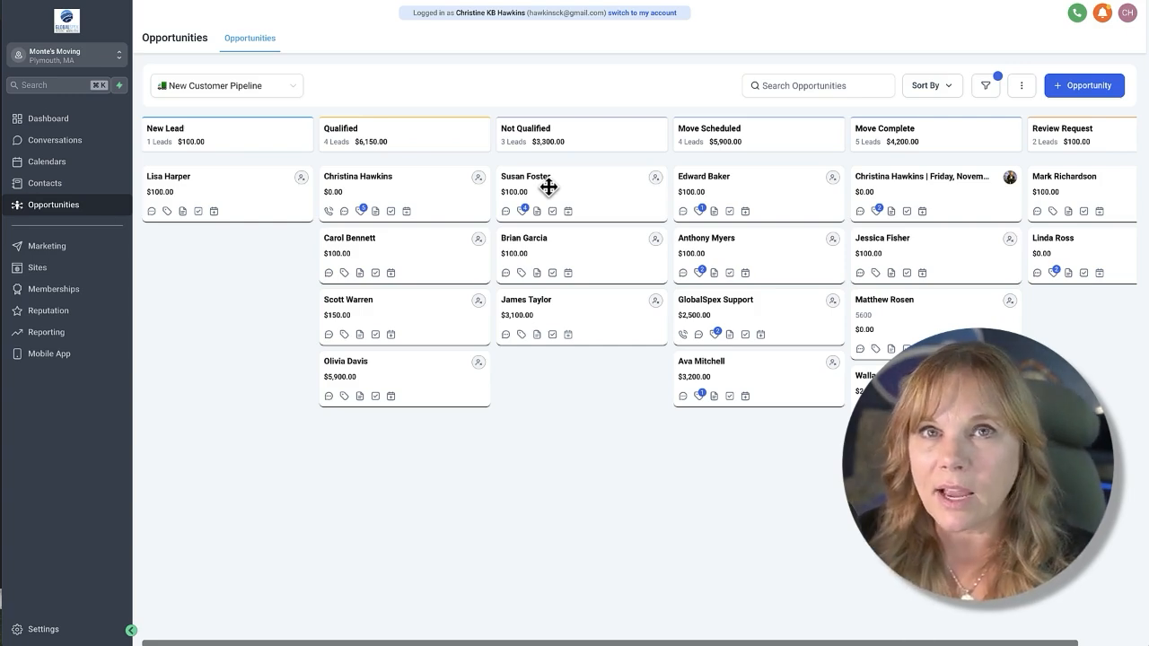
View the details of the $100 opportunity in the Qualified stage and move it to Move Complete
scroll(548, 190, right, 2)
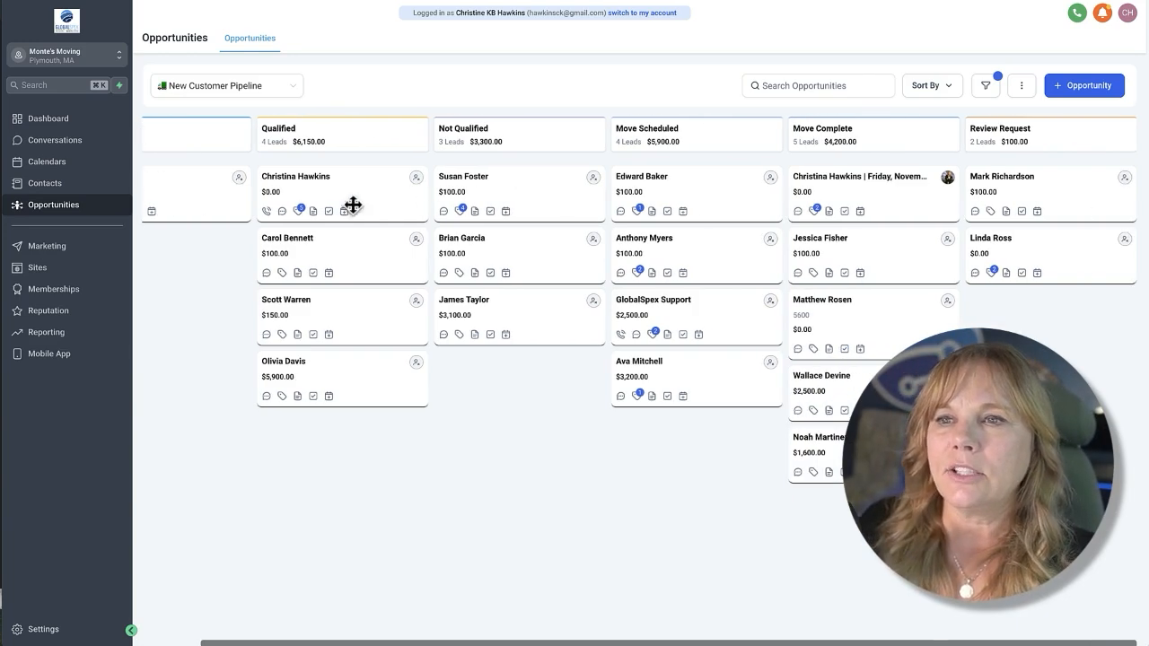
click(347, 255)
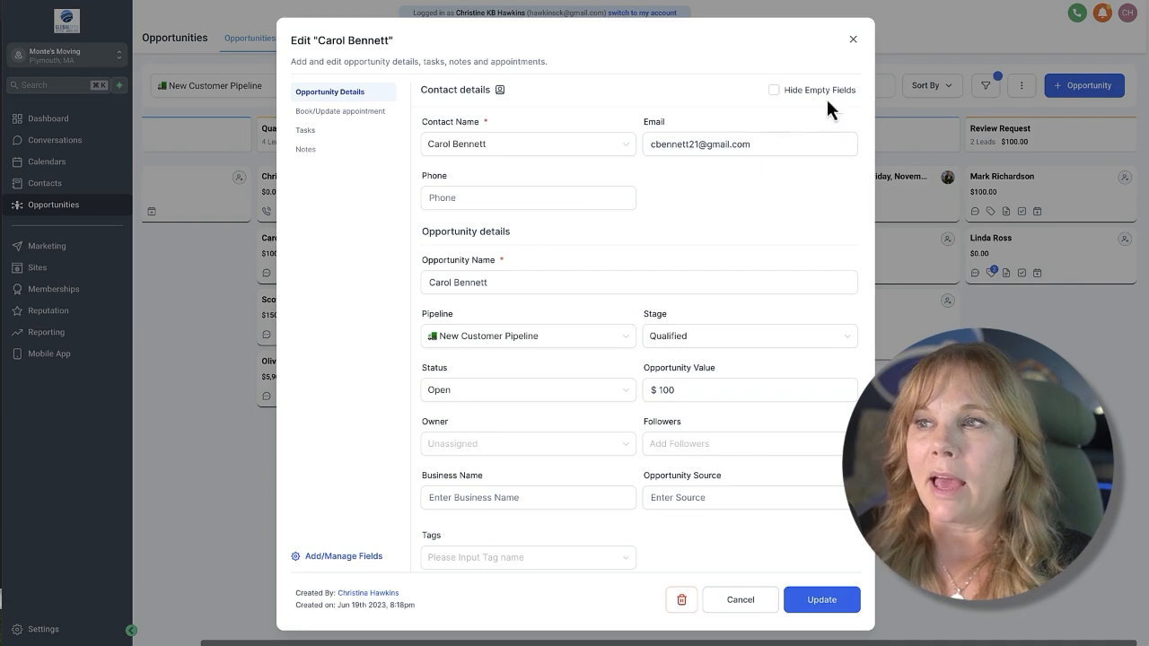
click(853, 40)
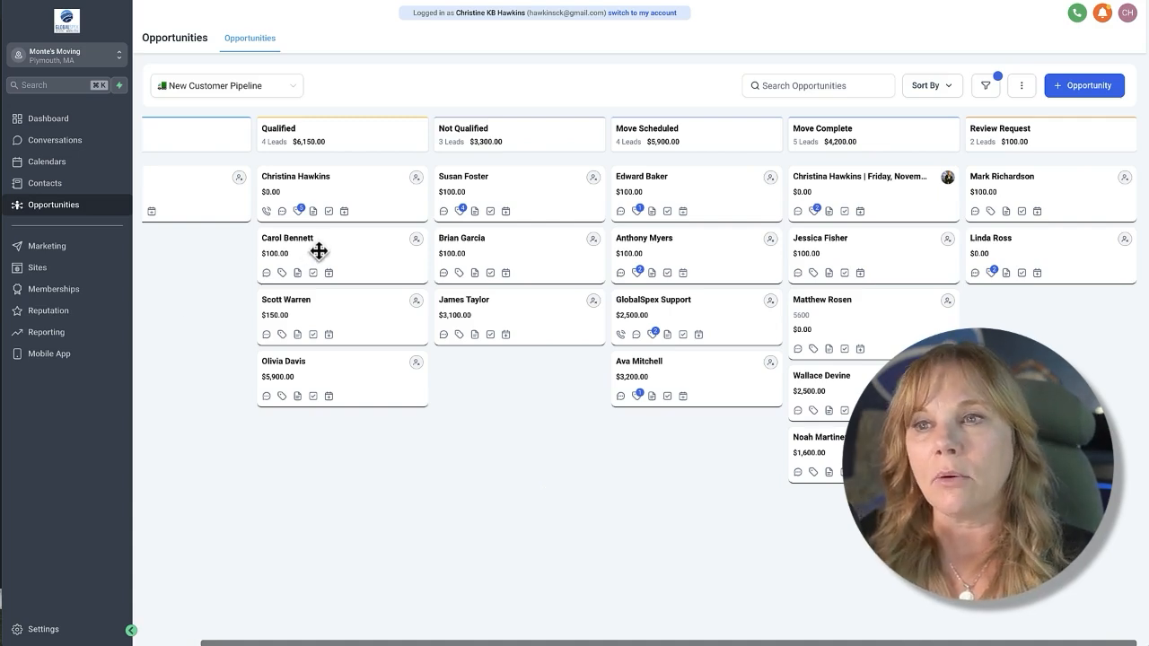
drag(319, 252, 853, 186)
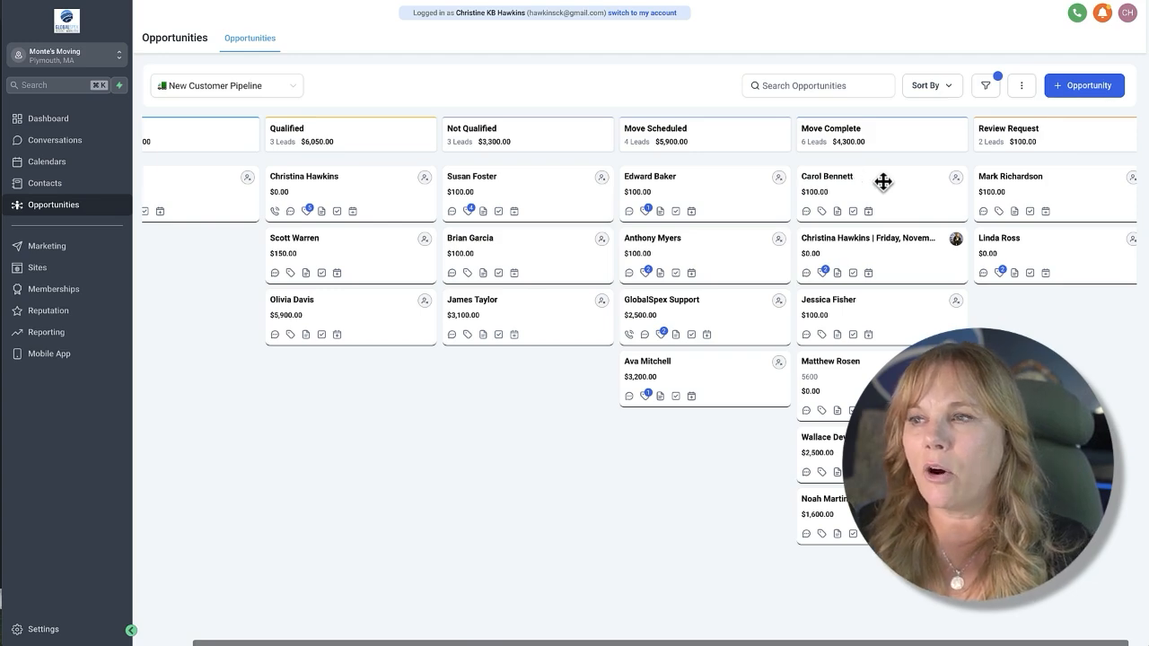
Set the status of the first Move Complete opportunity to Won, save the update and close its details
click(882, 184)
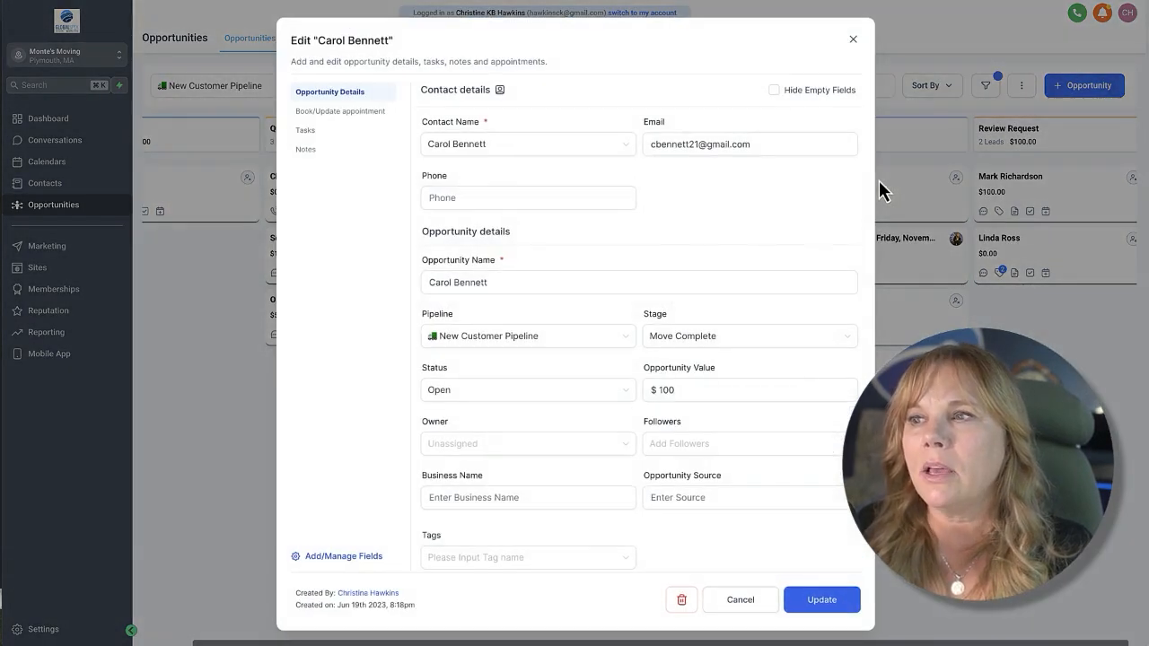
click(506, 395)
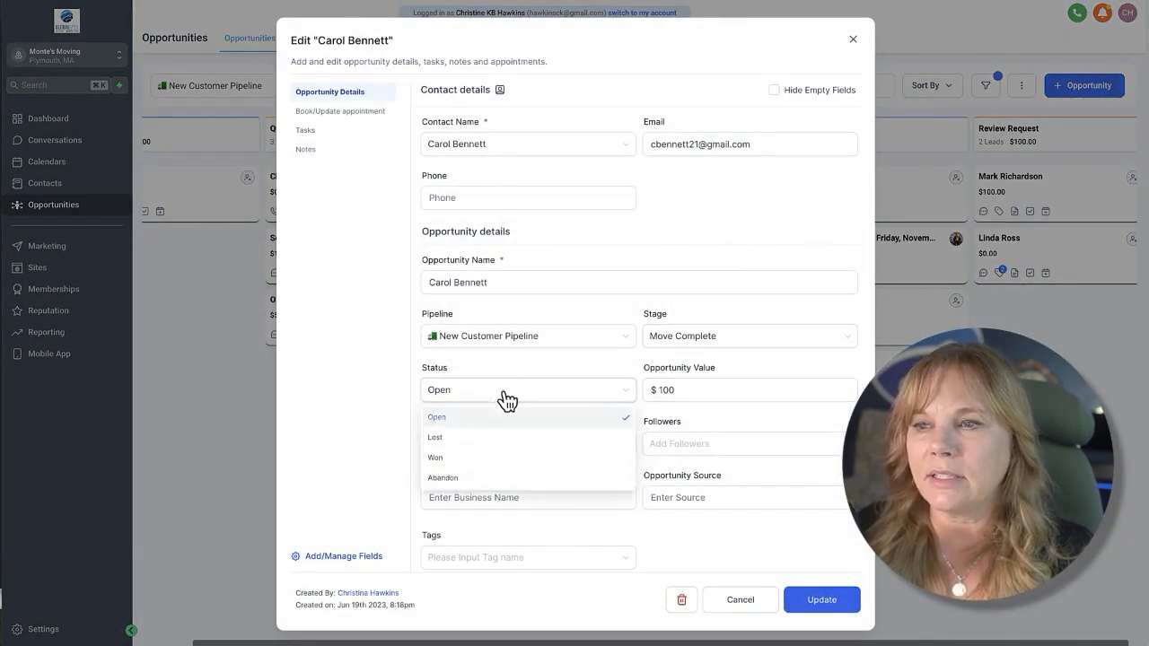
click(466, 460)
click(819, 604)
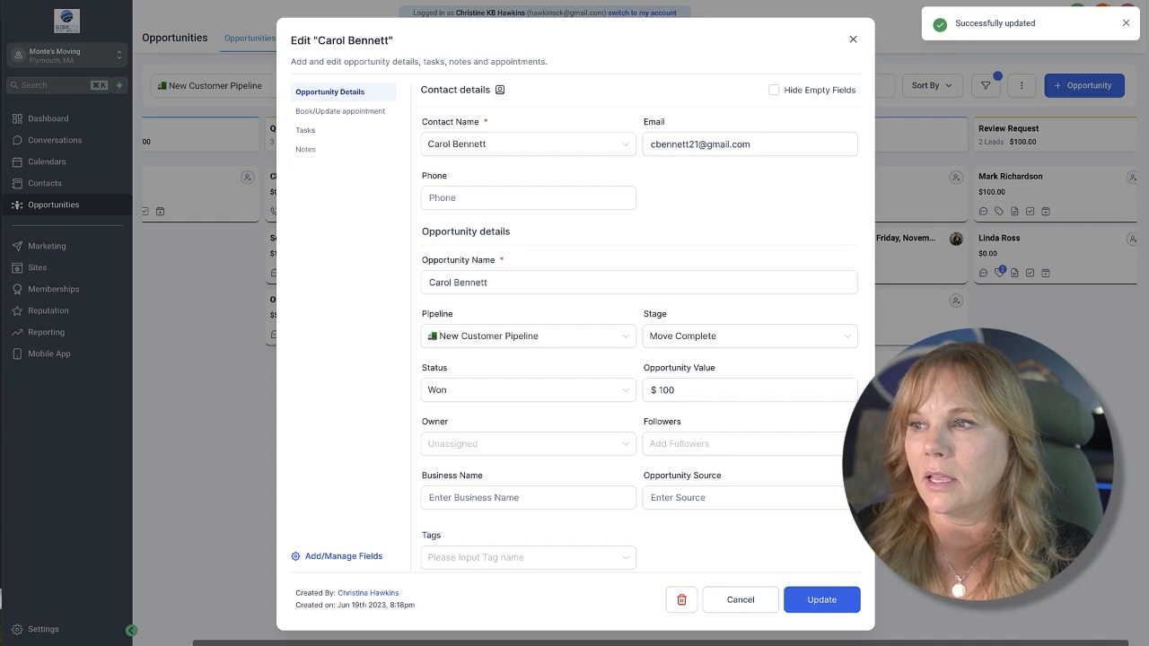
click(853, 40)
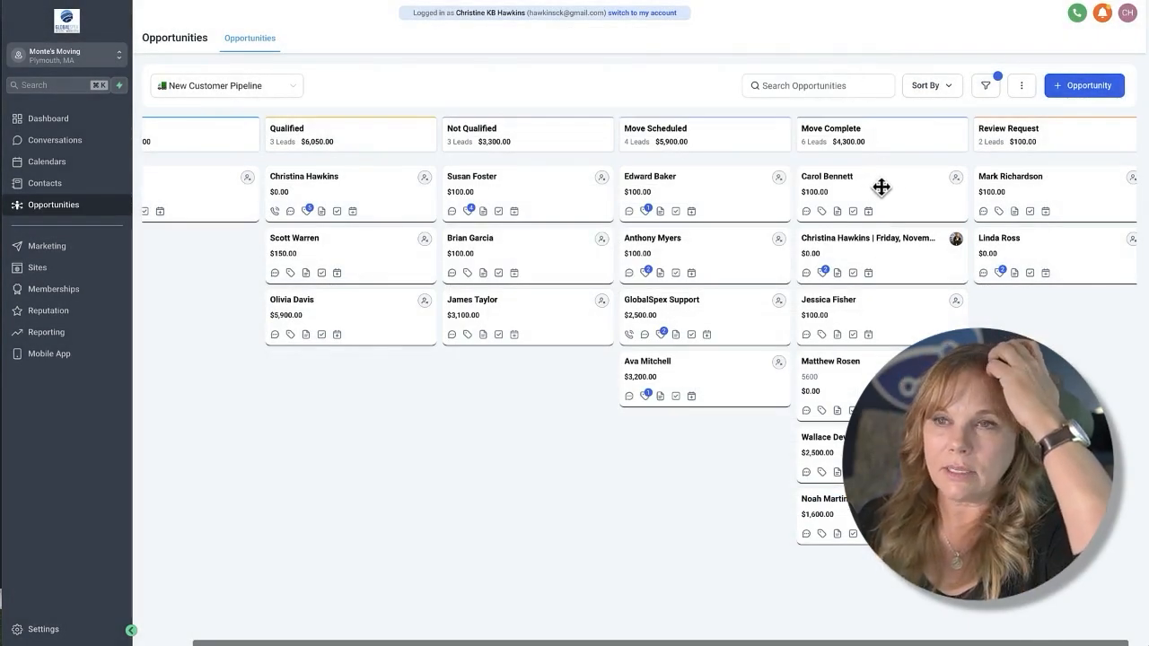
Check the conversion rate on the dashboard
click(34, 122)
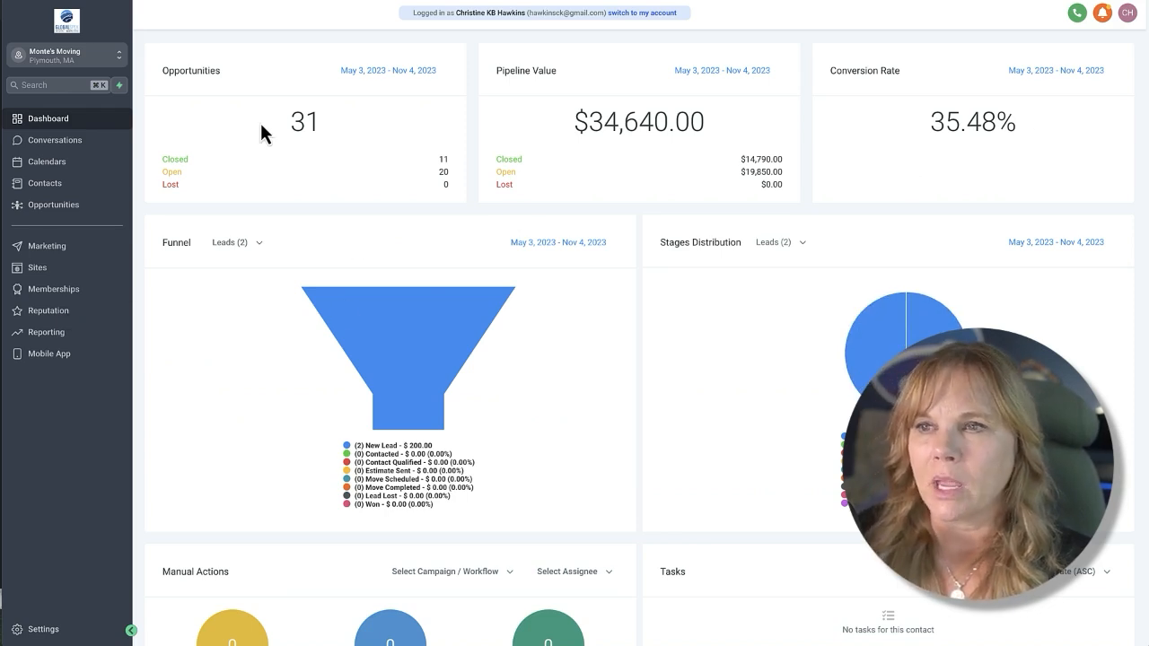
drag(907, 128, 1058, 128)
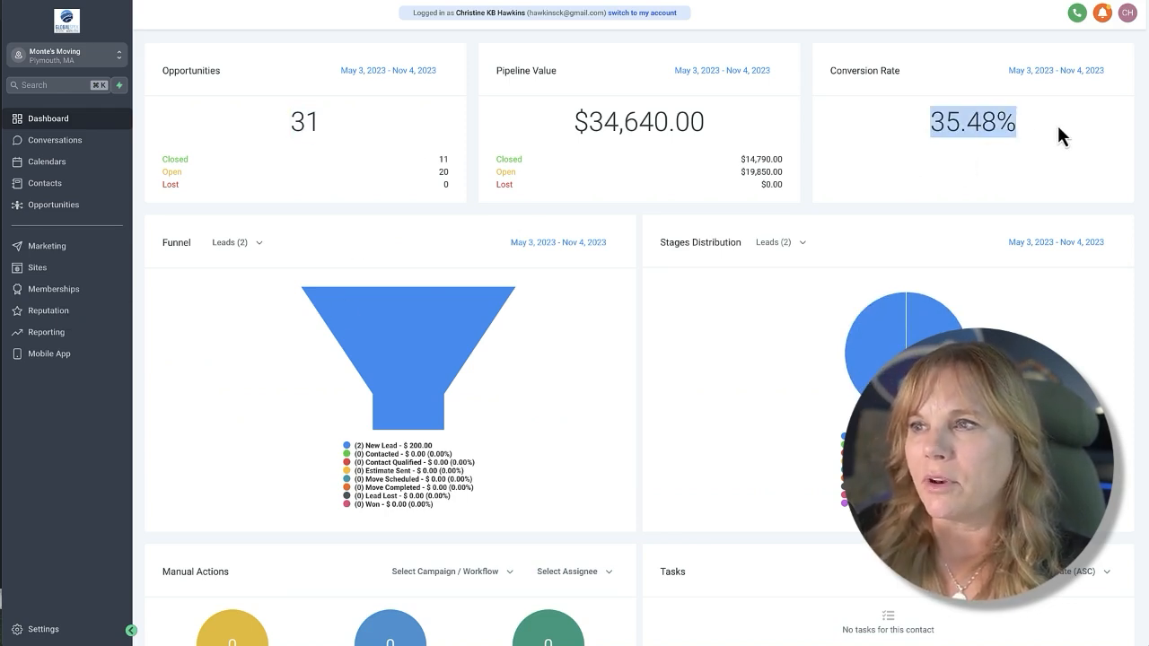
Return to the New Customer Pipeline, look over its stages and view the tags on the first Not Qualified opportunity
click(52, 207)
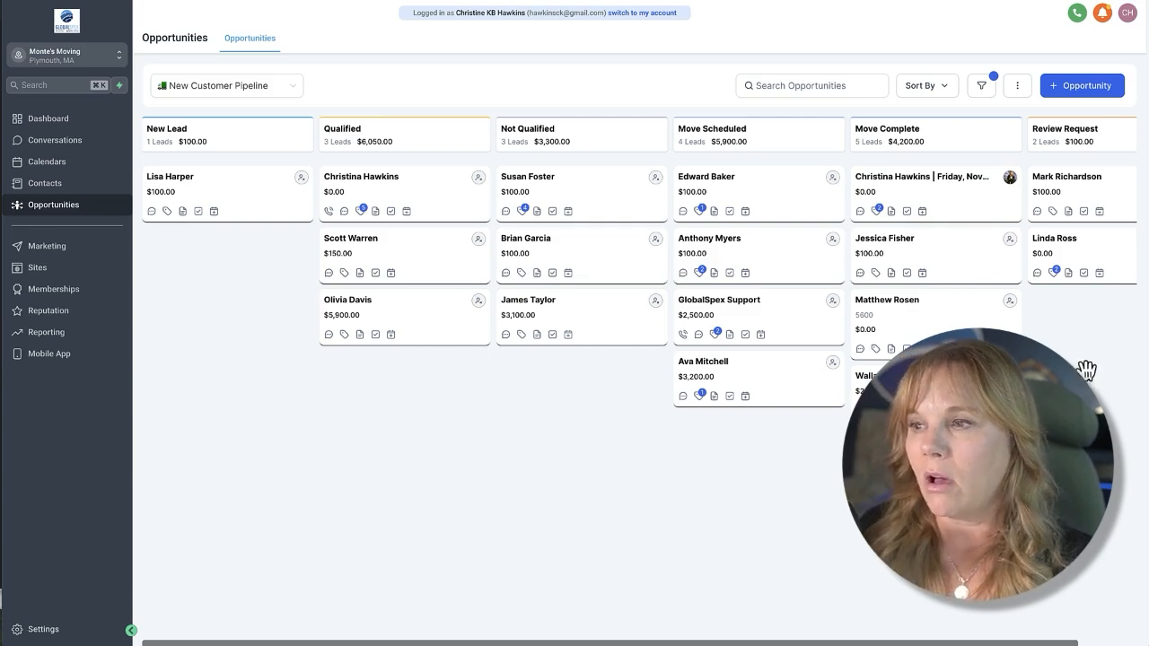
scroll(710, 405, right, 3)
scroll(710, 405, left, 3)
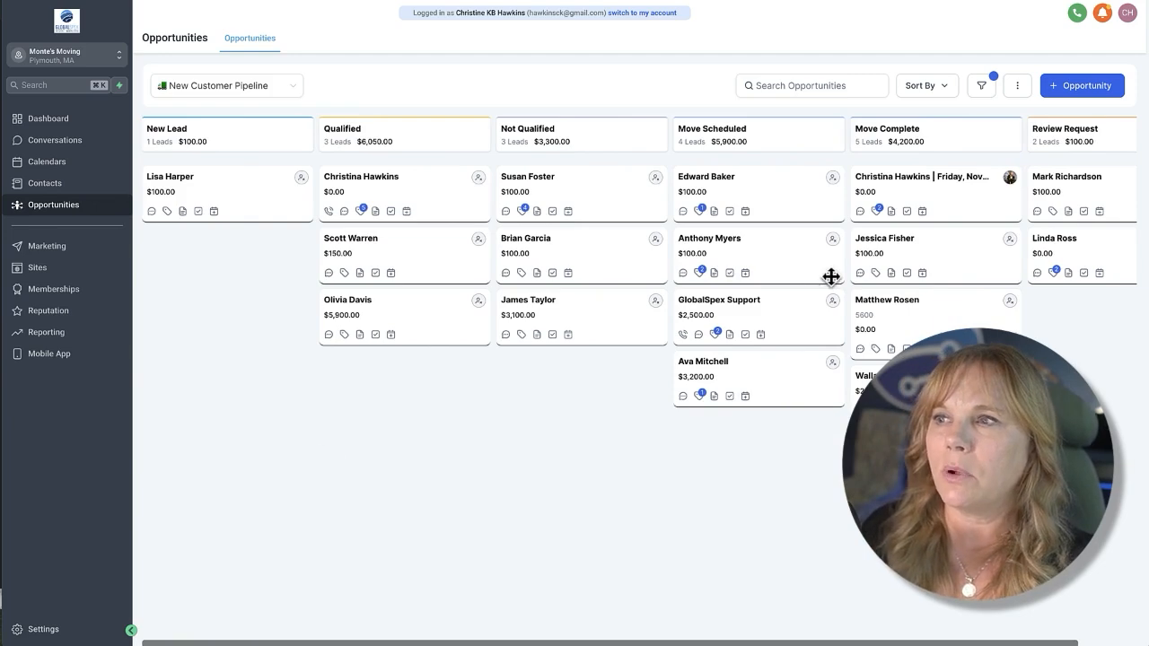
scroll(877, 254, right, 1)
mouse_move(468, 210)
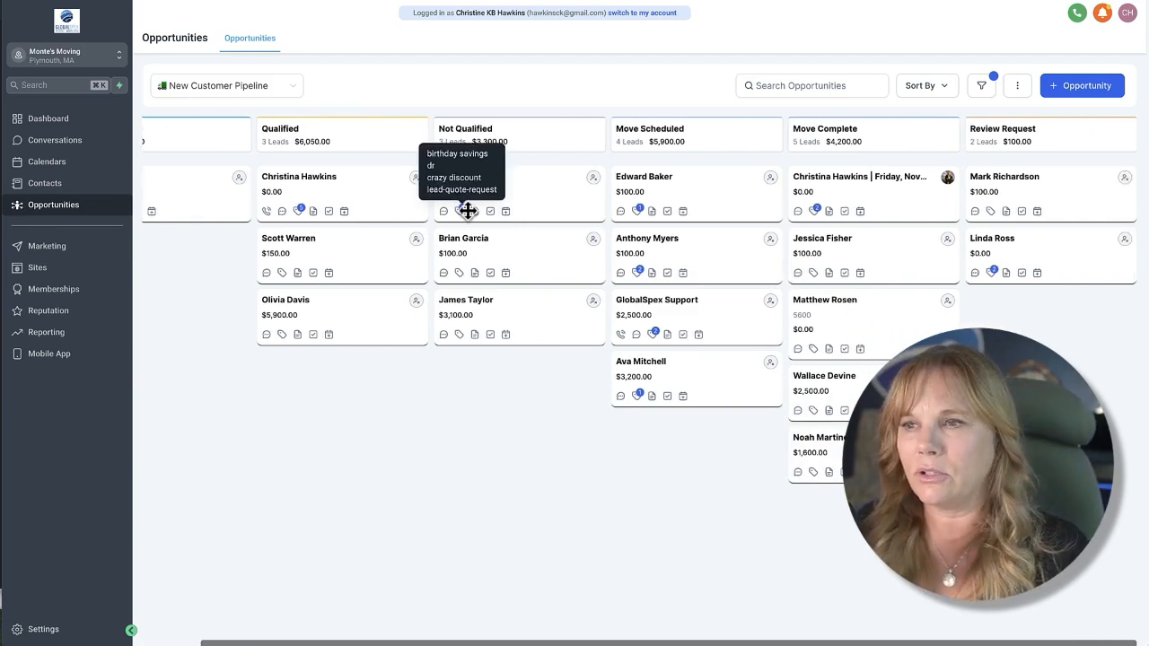
Review the status options of the $100 opportunity in the Move Complete stage, close its details and move it to Review Request
click(844, 259)
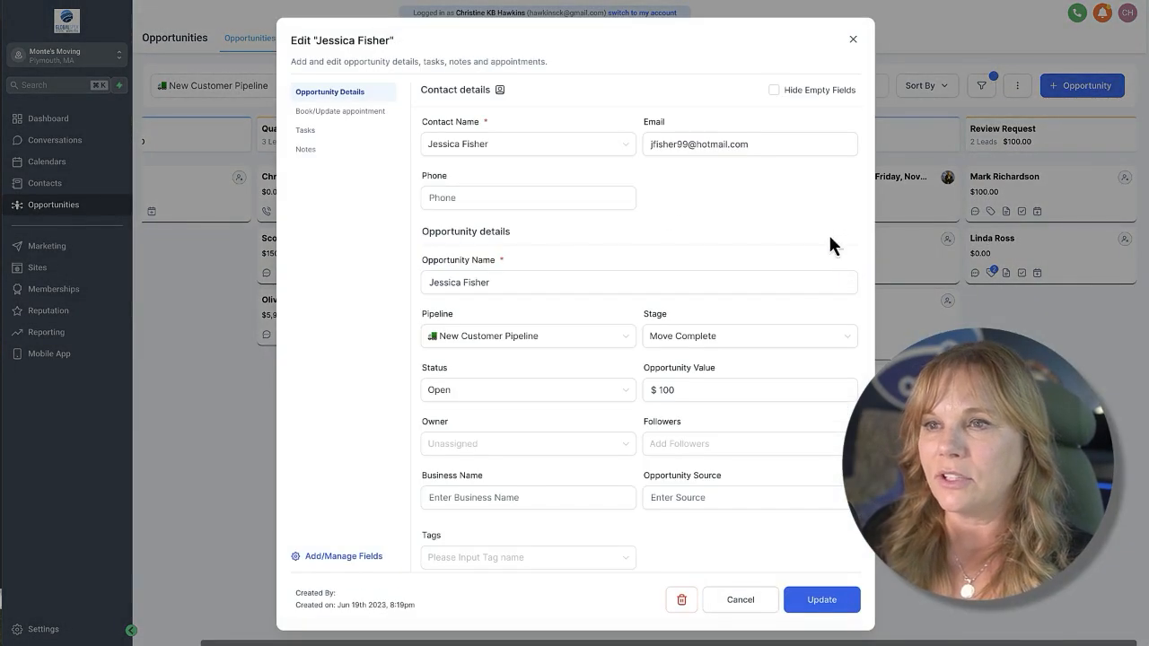
click(485, 401)
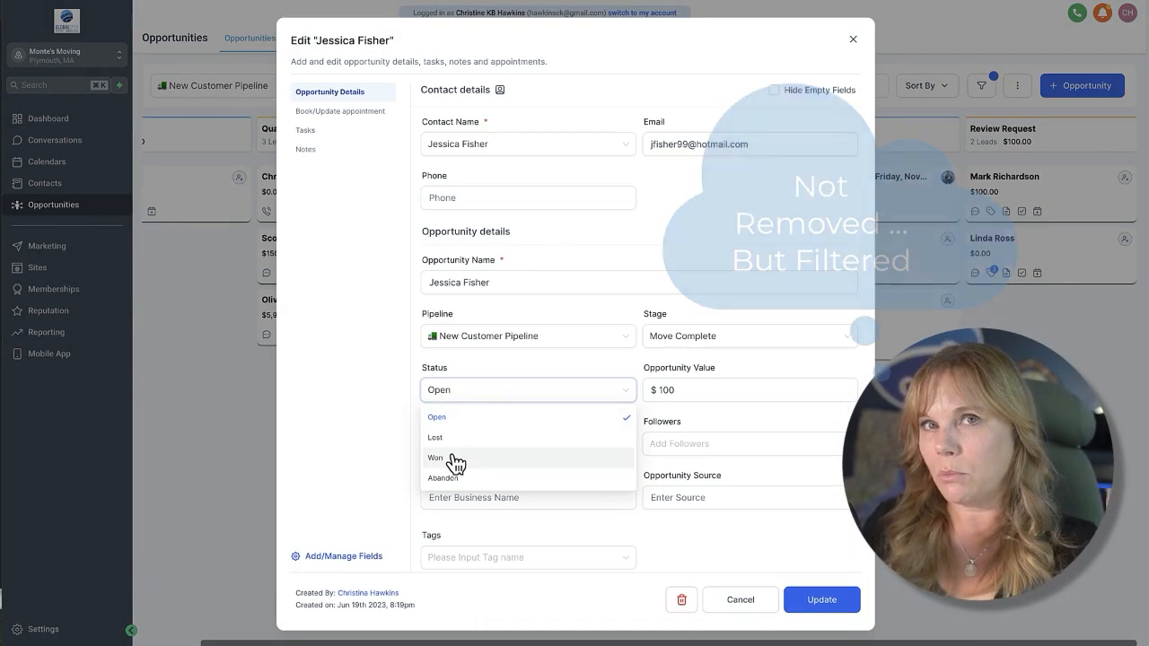
click(853, 40)
drag(841, 261, 1021, 198)
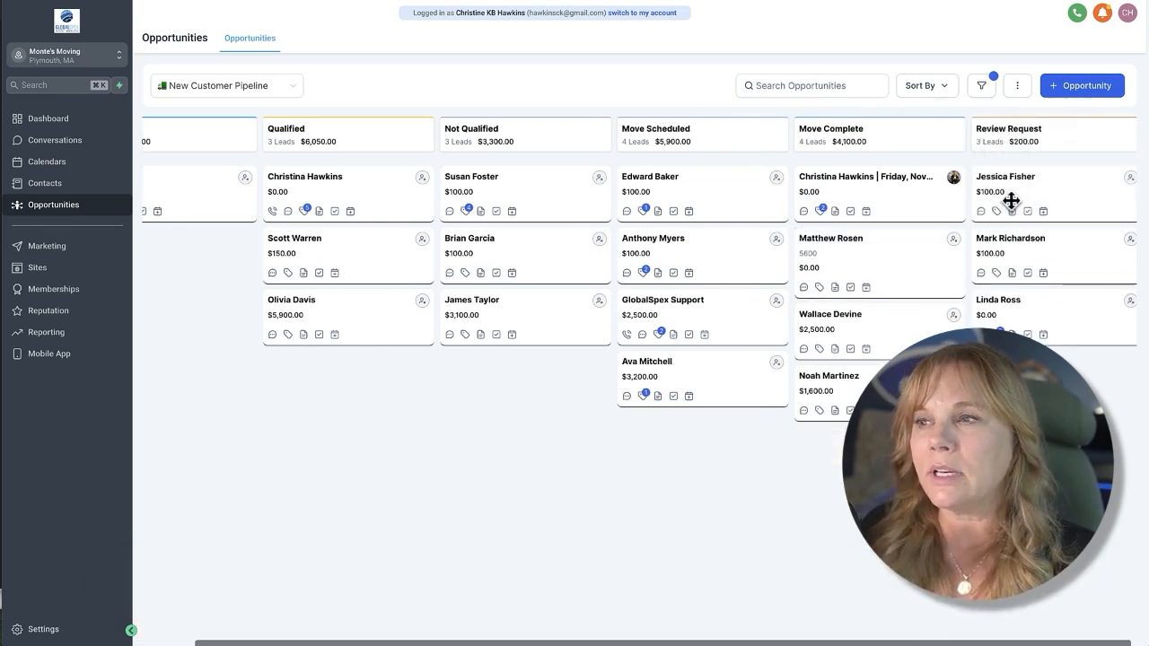
Review the status options of the first Review Request opportunity and close its details without saving
scroll(1015, 201, right, 1)
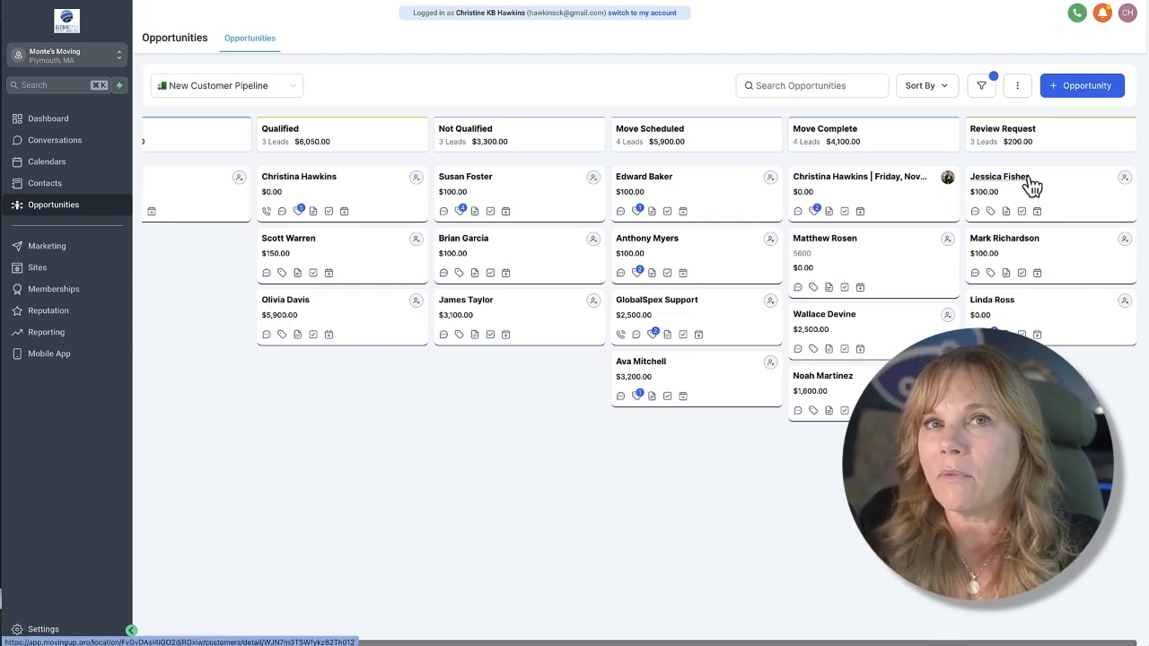
click(1077, 208)
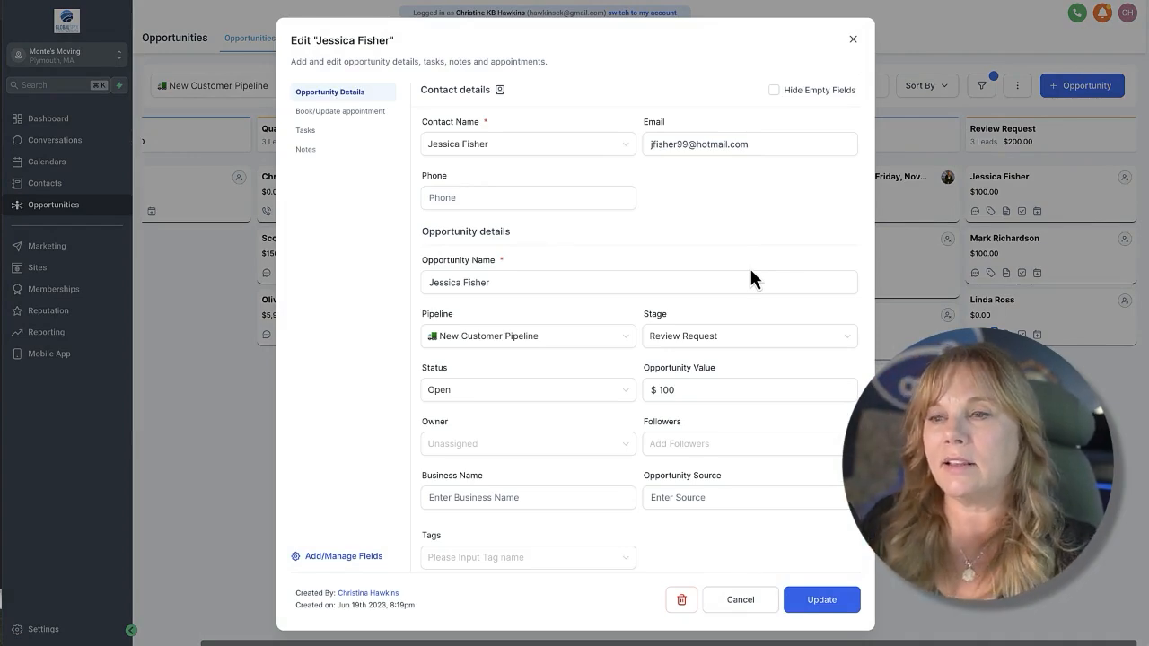
click(557, 390)
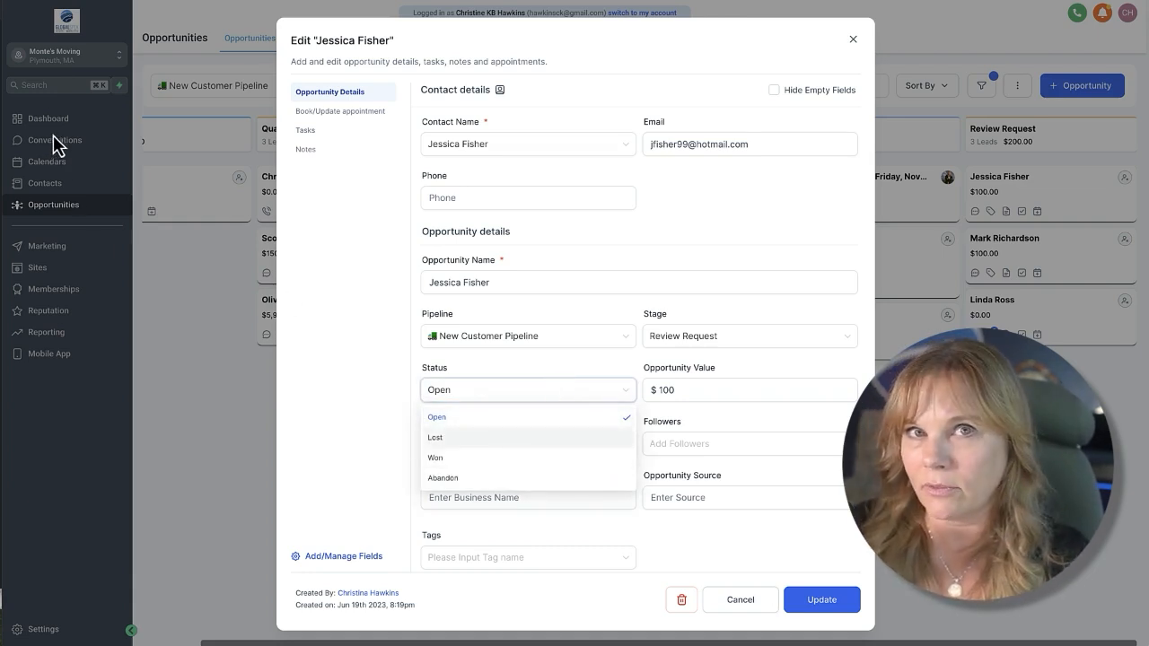
click(741, 599)
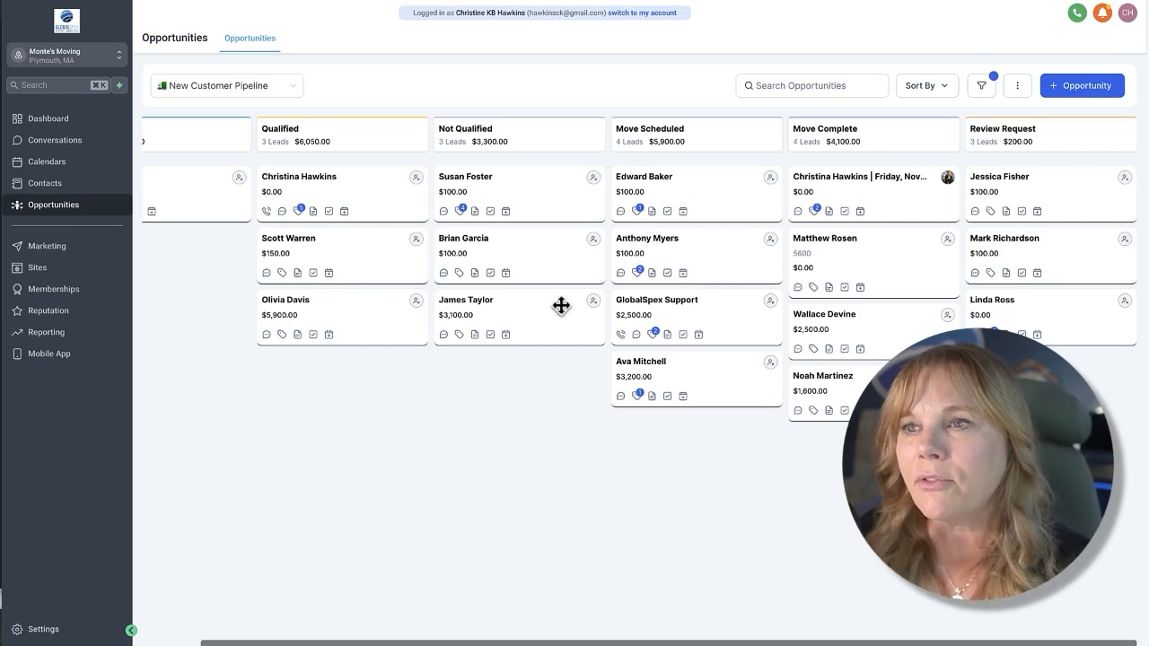
Look over the pipeline's sort options and its current opportunity filters
scroll(639, 377, left, 1)
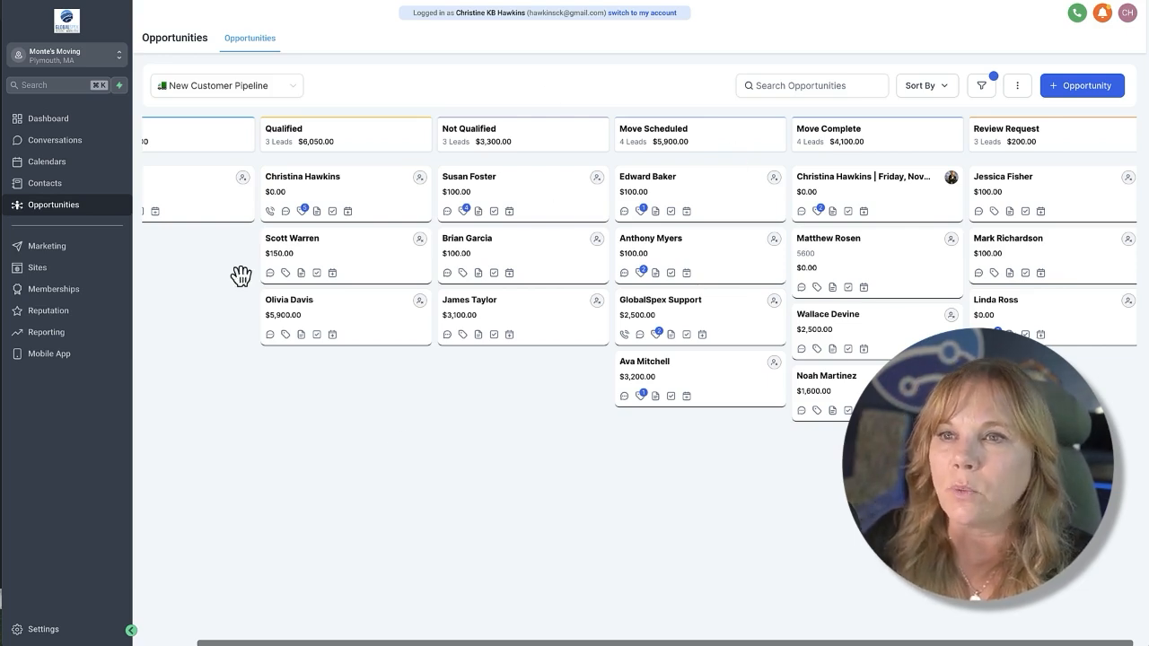
scroll(557, 388, left, 2)
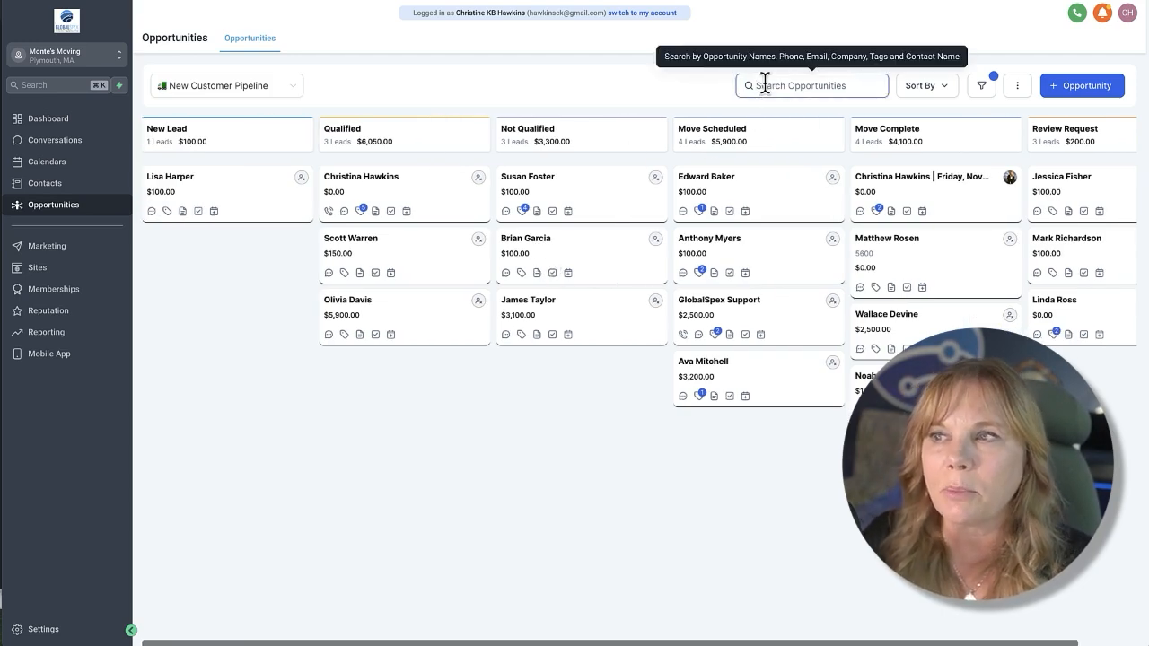
click(937, 85)
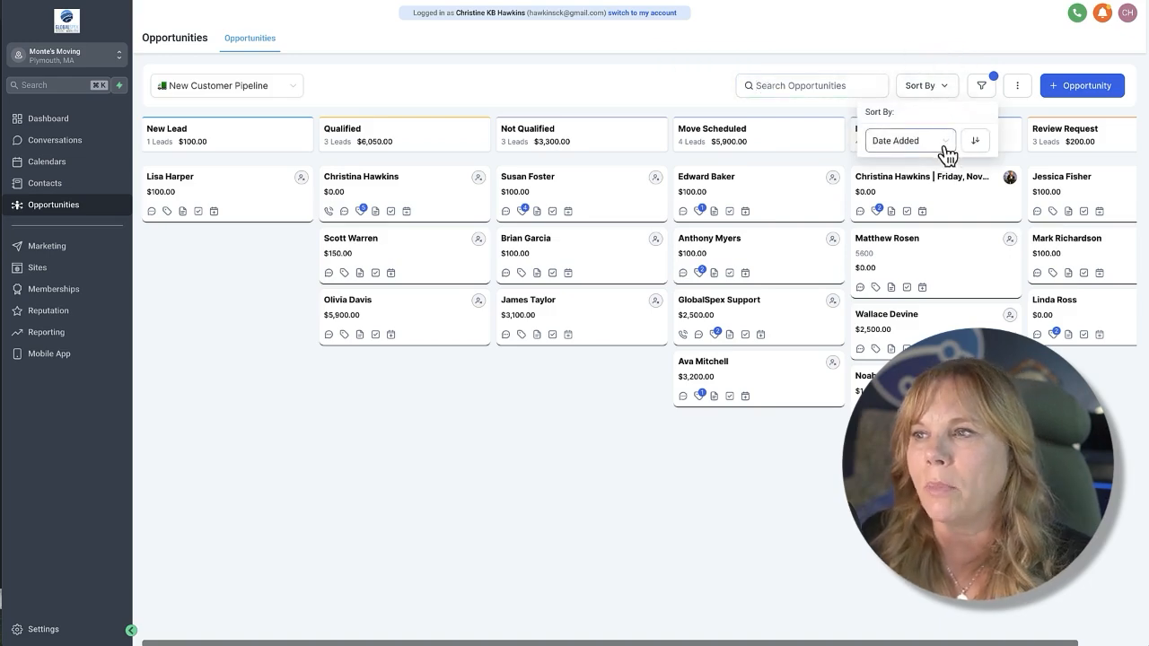
click(982, 86)
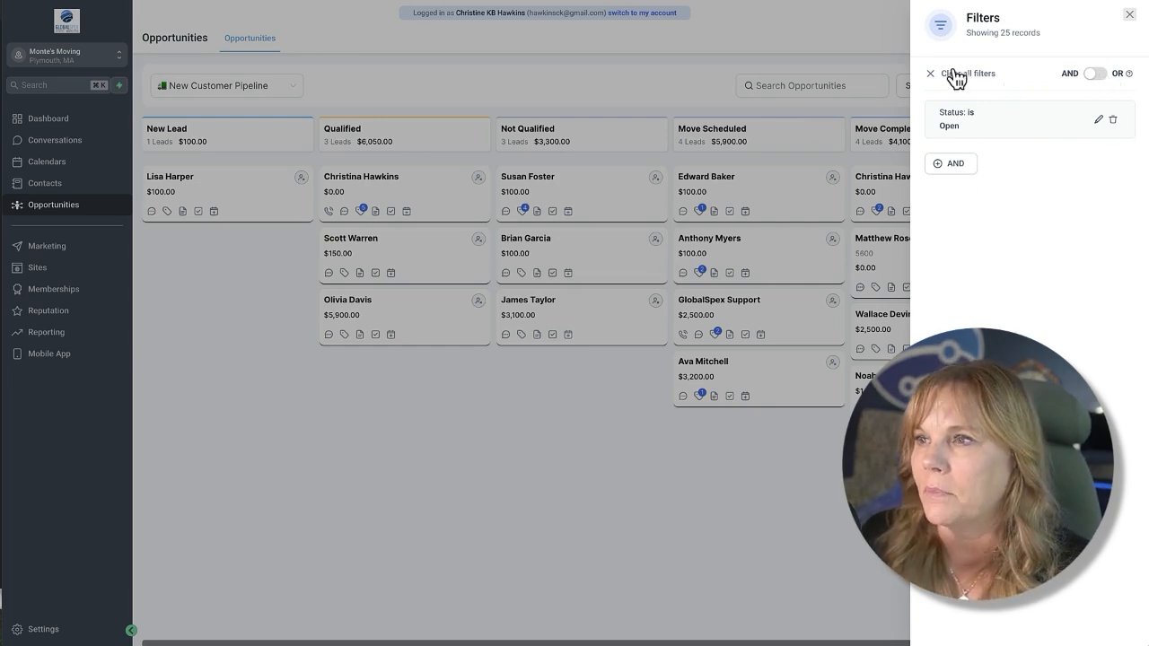
click(1129, 15)
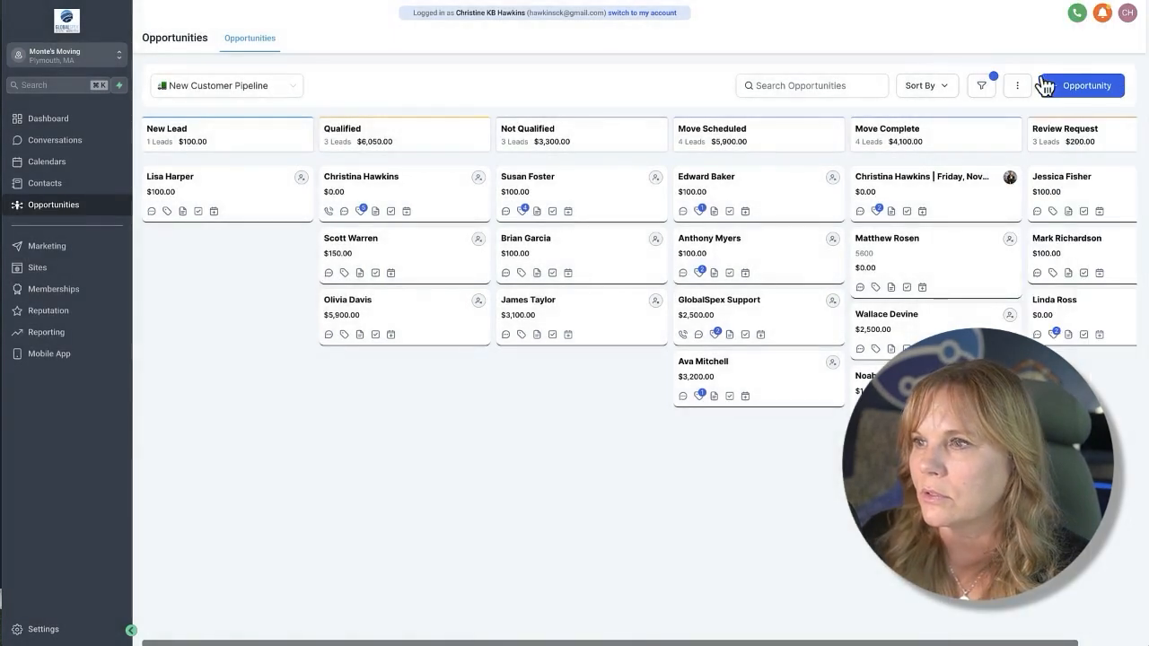
Add Won to the Open status filter, apply it to the pipeline and close the filters
click(982, 86)
click(1099, 120)
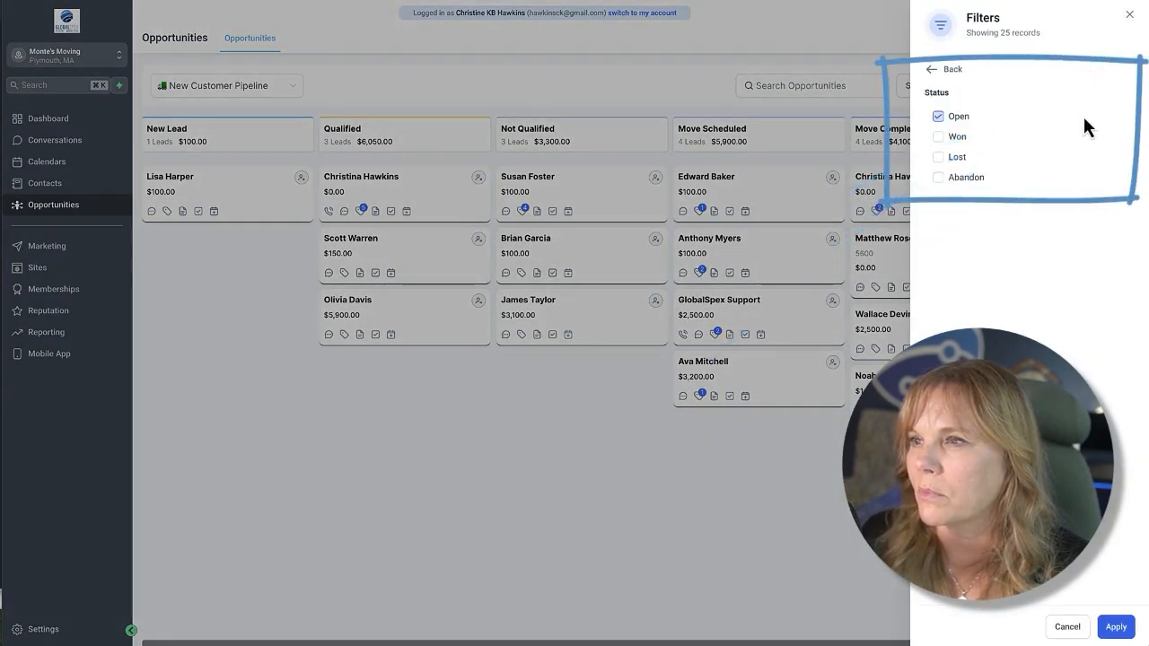
click(938, 136)
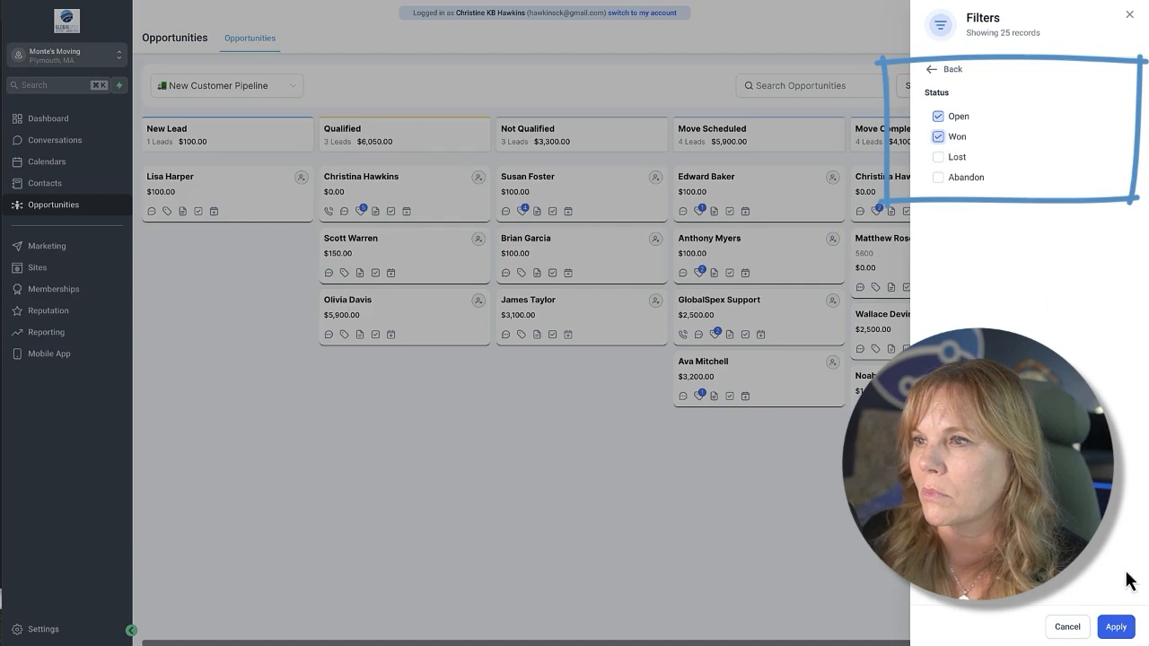
click(1116, 627)
click(1129, 15)
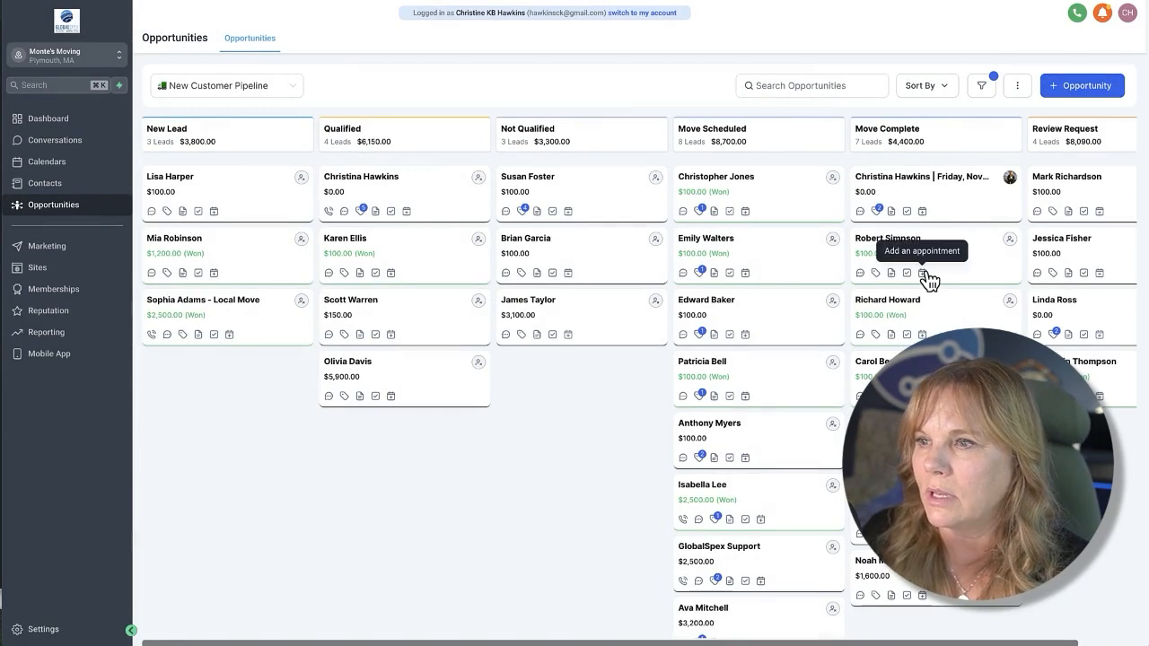
Move the fourth Move Complete opportunity, a $100 Won deal, to the Review Request stage
scroll(929, 278, right, 2)
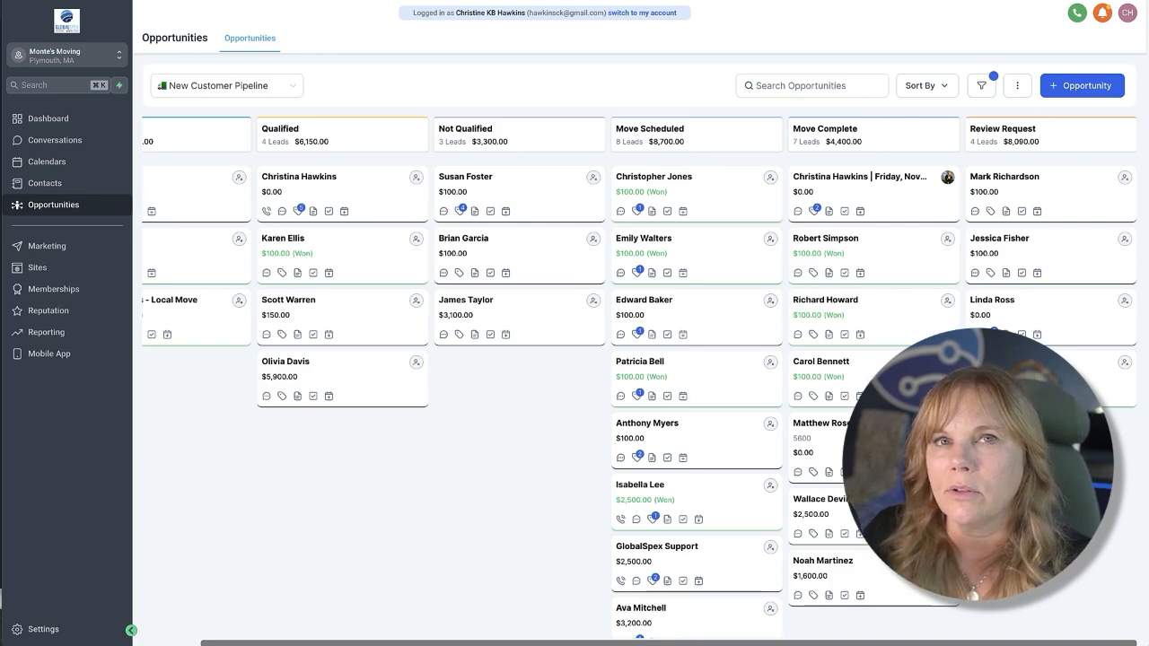
click(982, 88)
click(1129, 15)
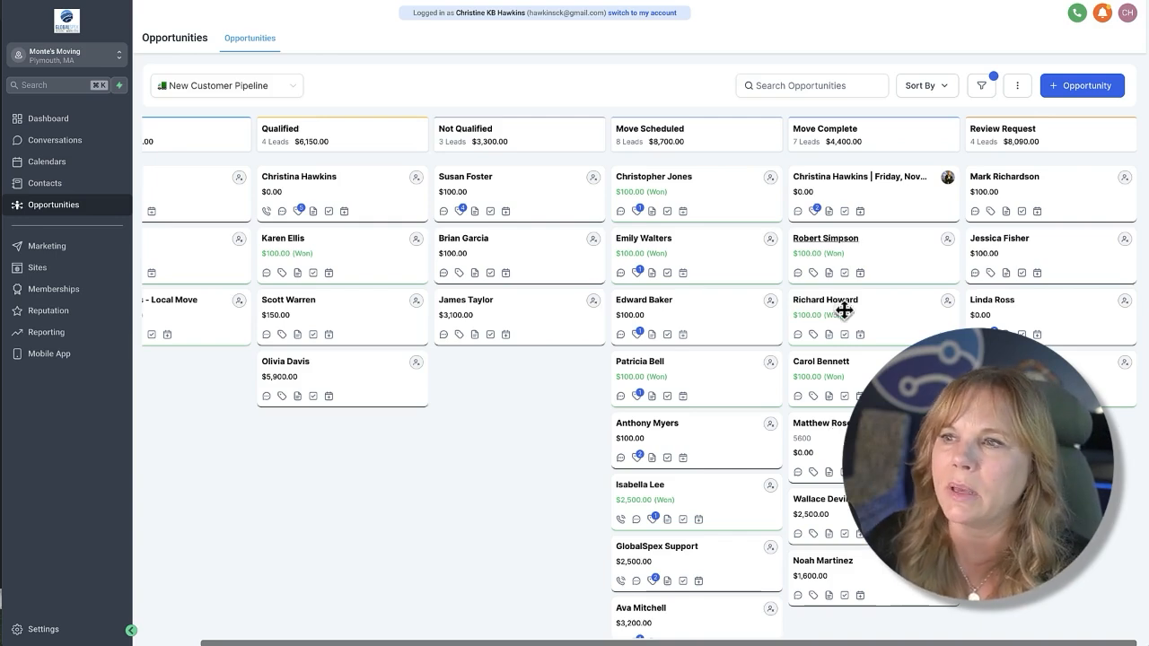
drag(872, 363, 1070, 188)
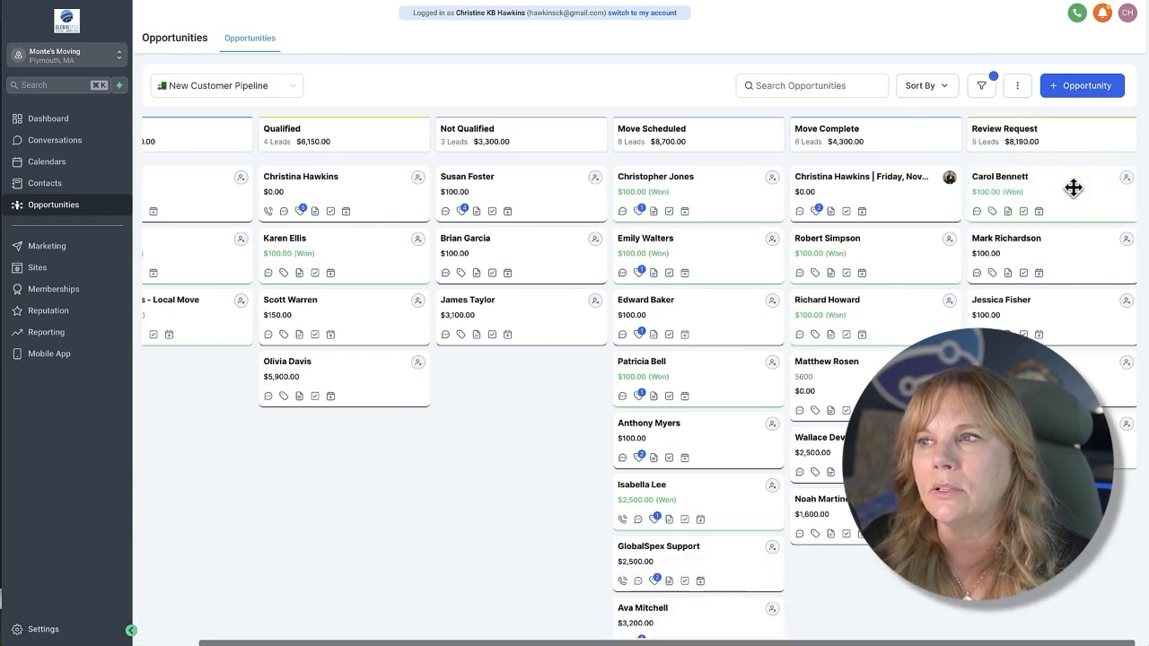
Look through the Additional Info display options and view the tags on the first Qualified opportunity
click(1020, 88)
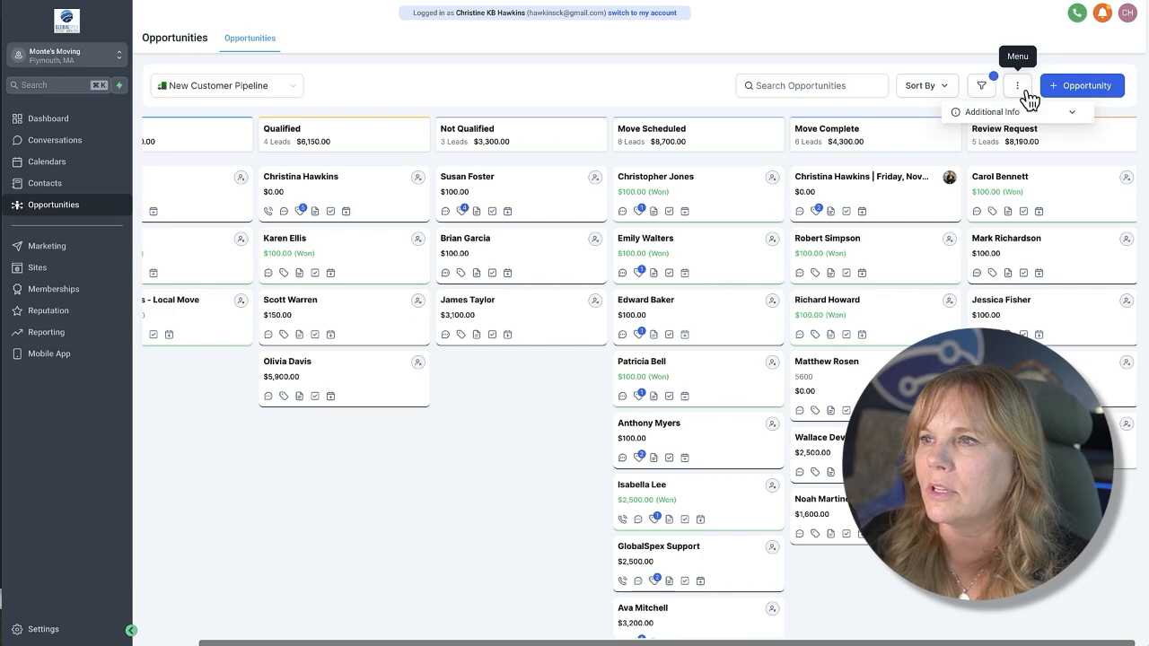
click(1005, 113)
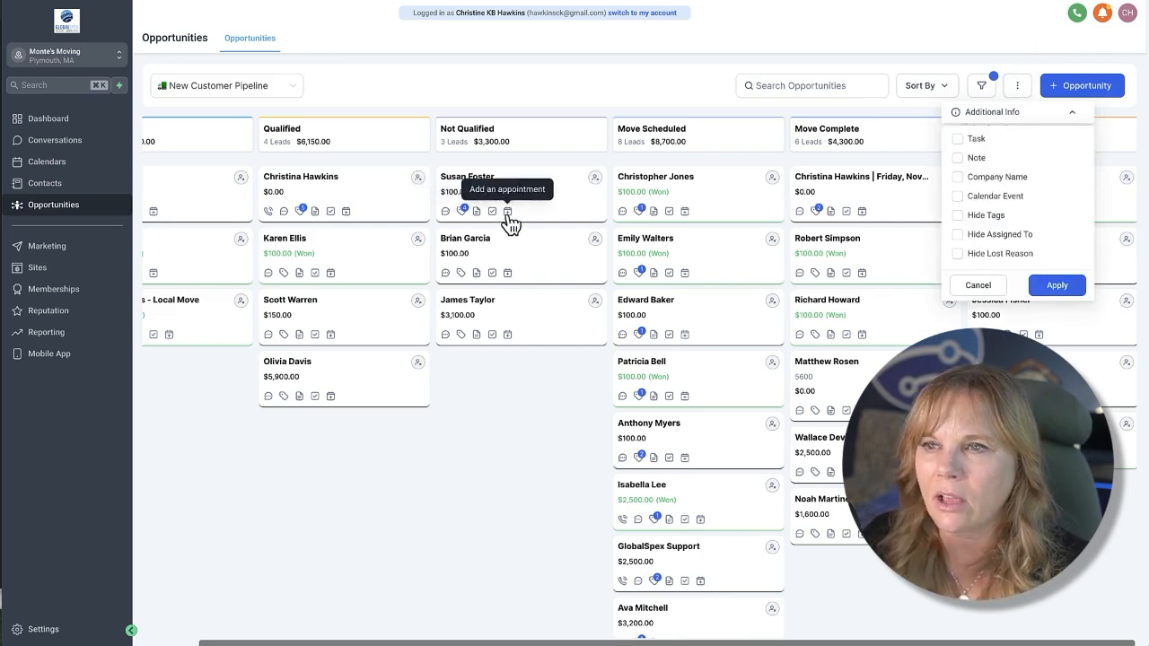
click(493, 430)
scroll(439, 261, left, 1)
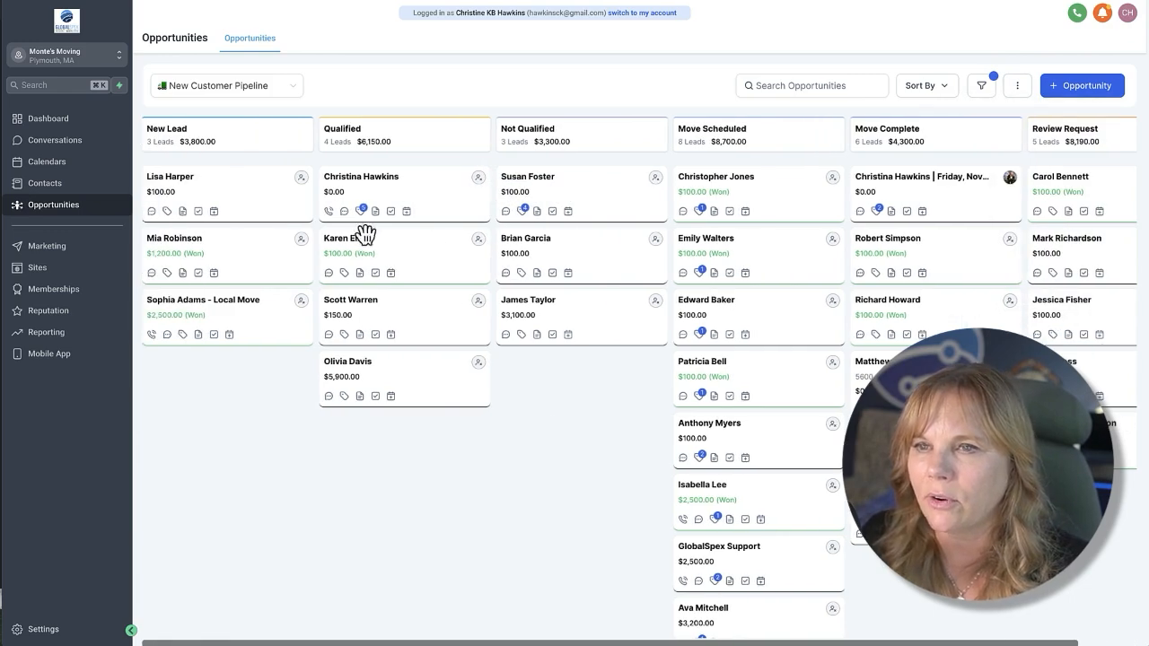
mouse_move(363, 216)
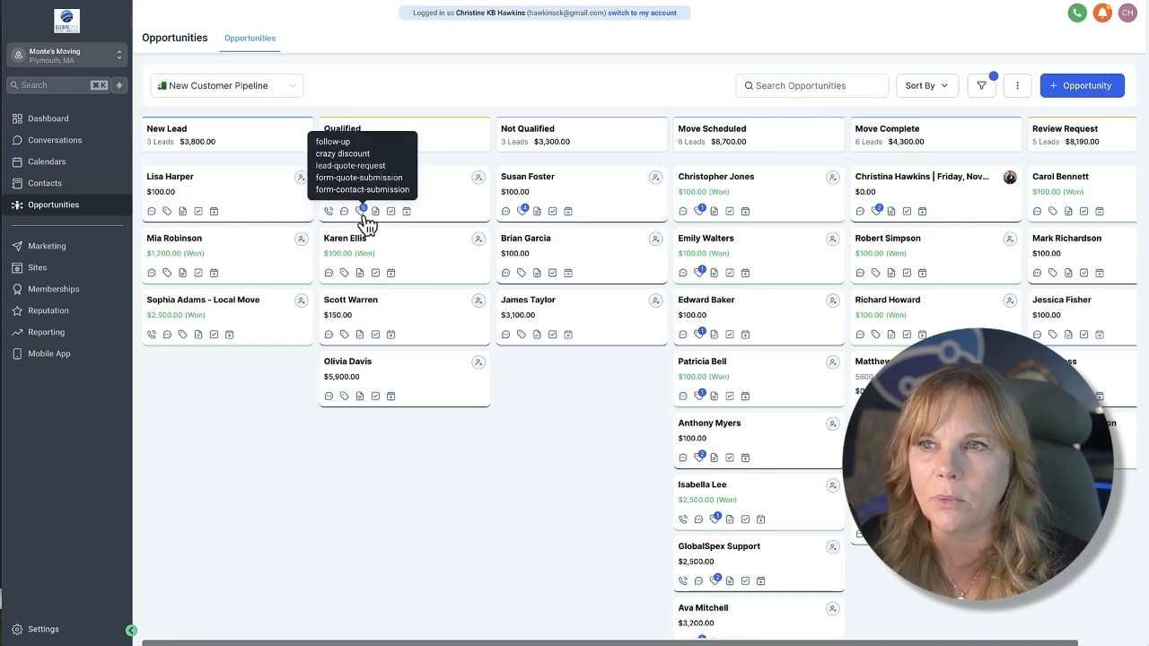
scroll(623, 387, right, 3)
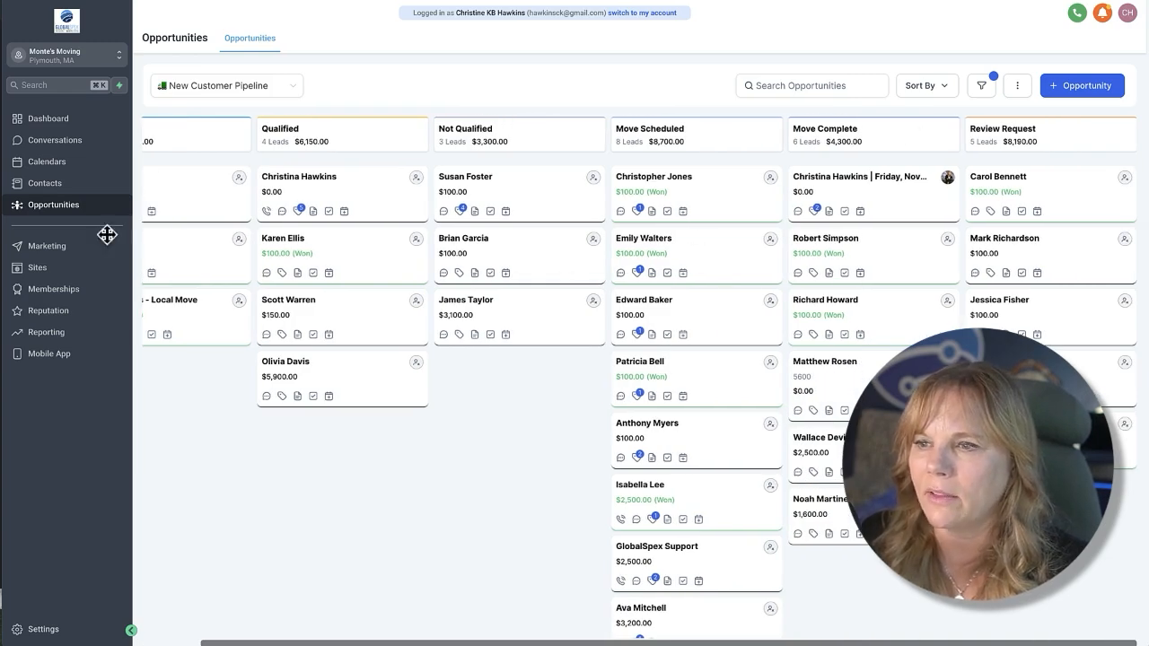
Check the dashboard's conversion rate again and return to the New Customer Pipeline
click(19, 120)
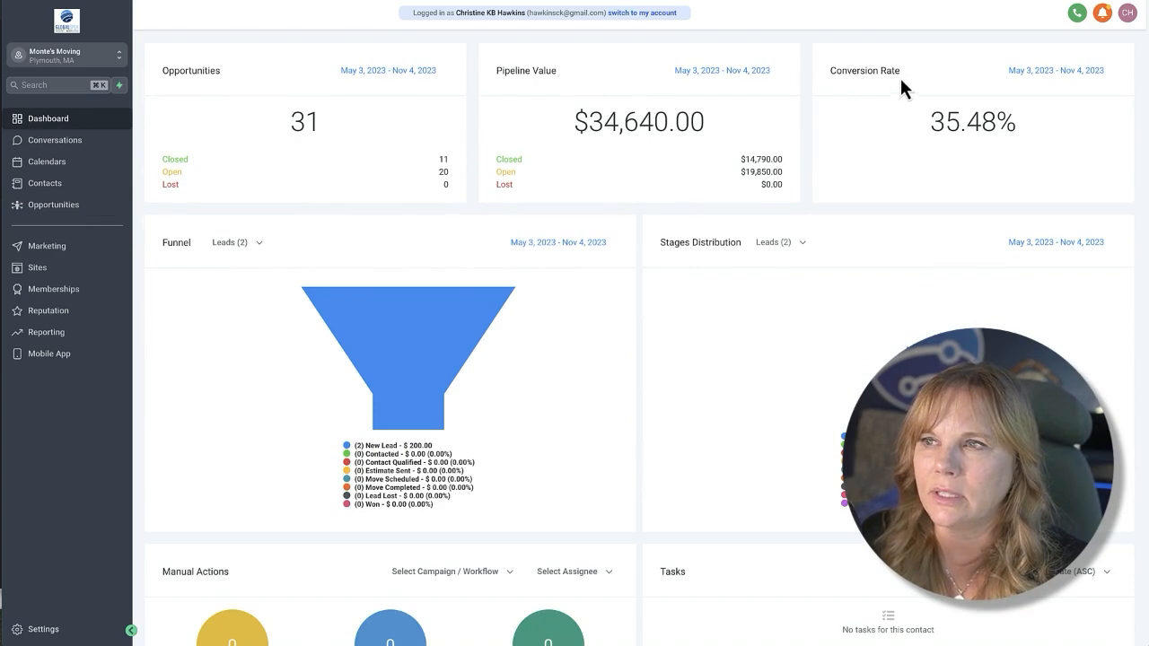
drag(924, 118, 1046, 128)
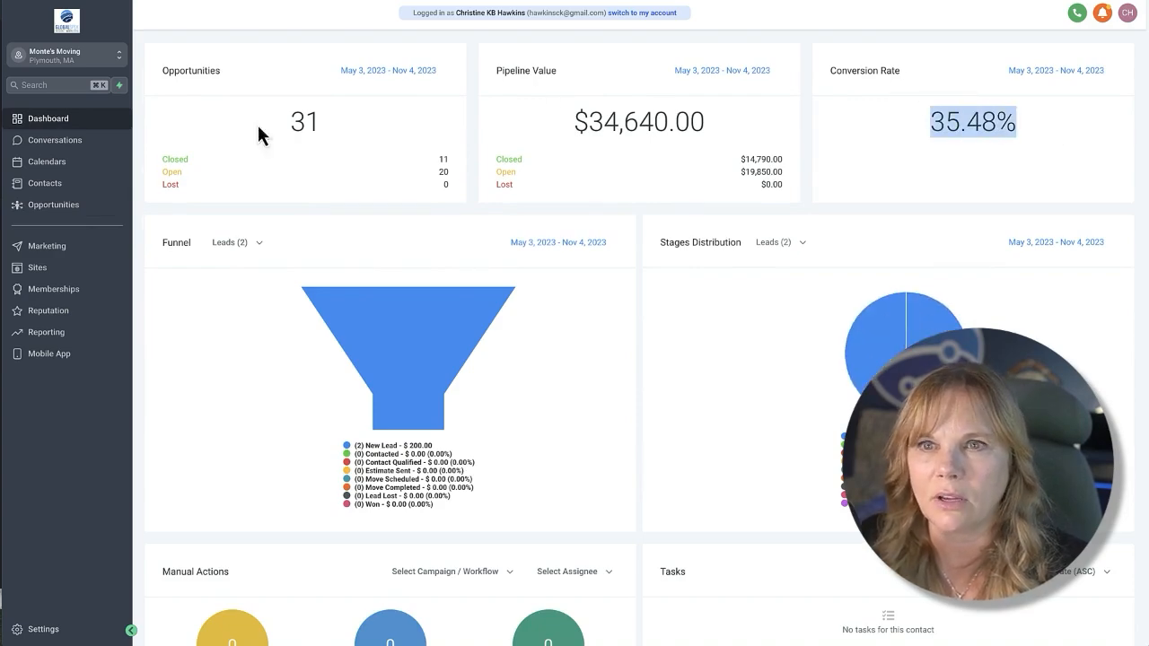
click(72, 205)
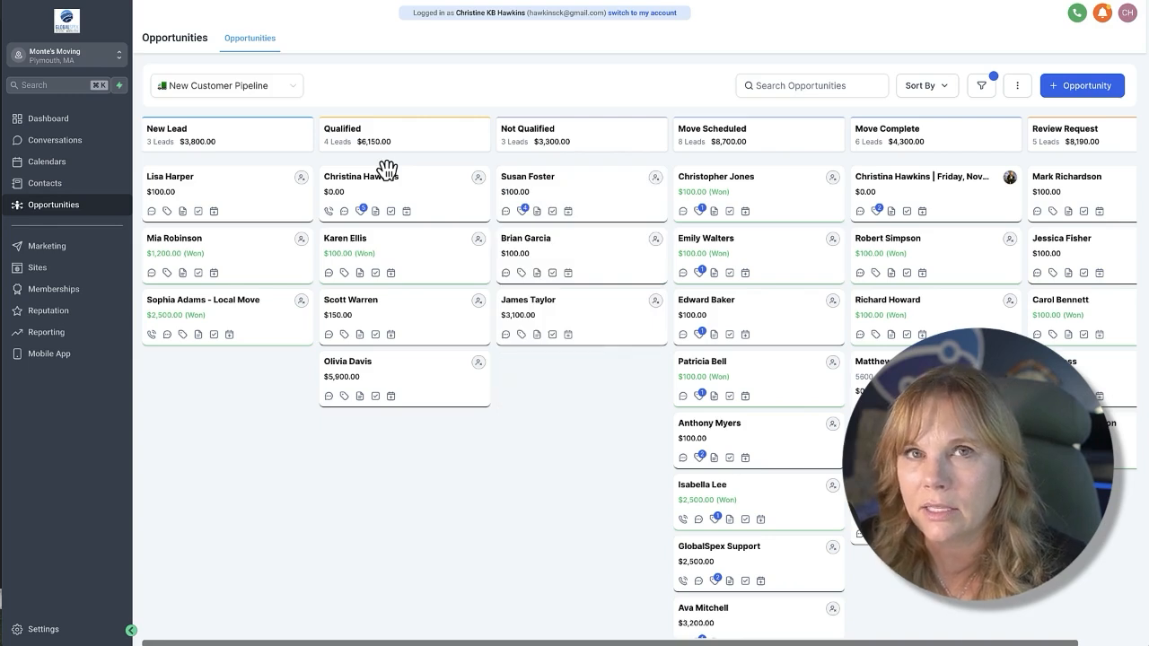